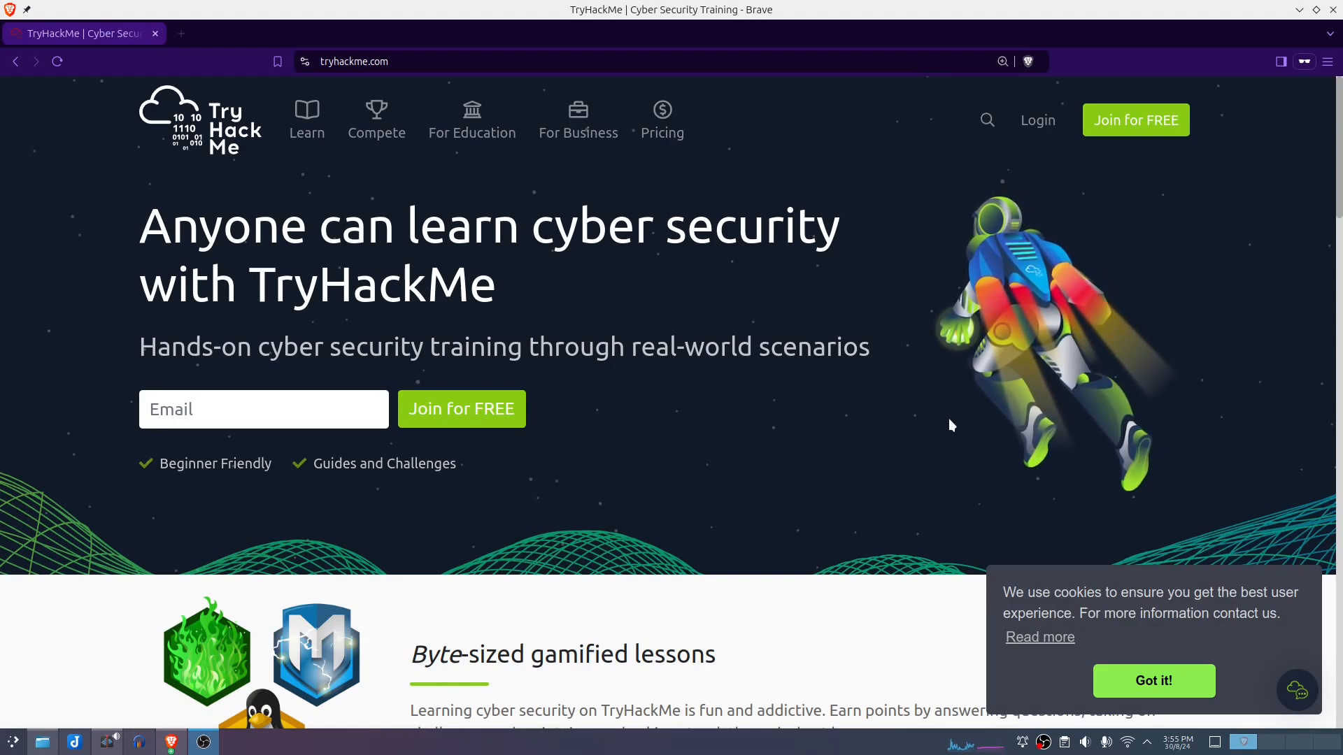
pyautogui.scroll(-8, 950, 425)
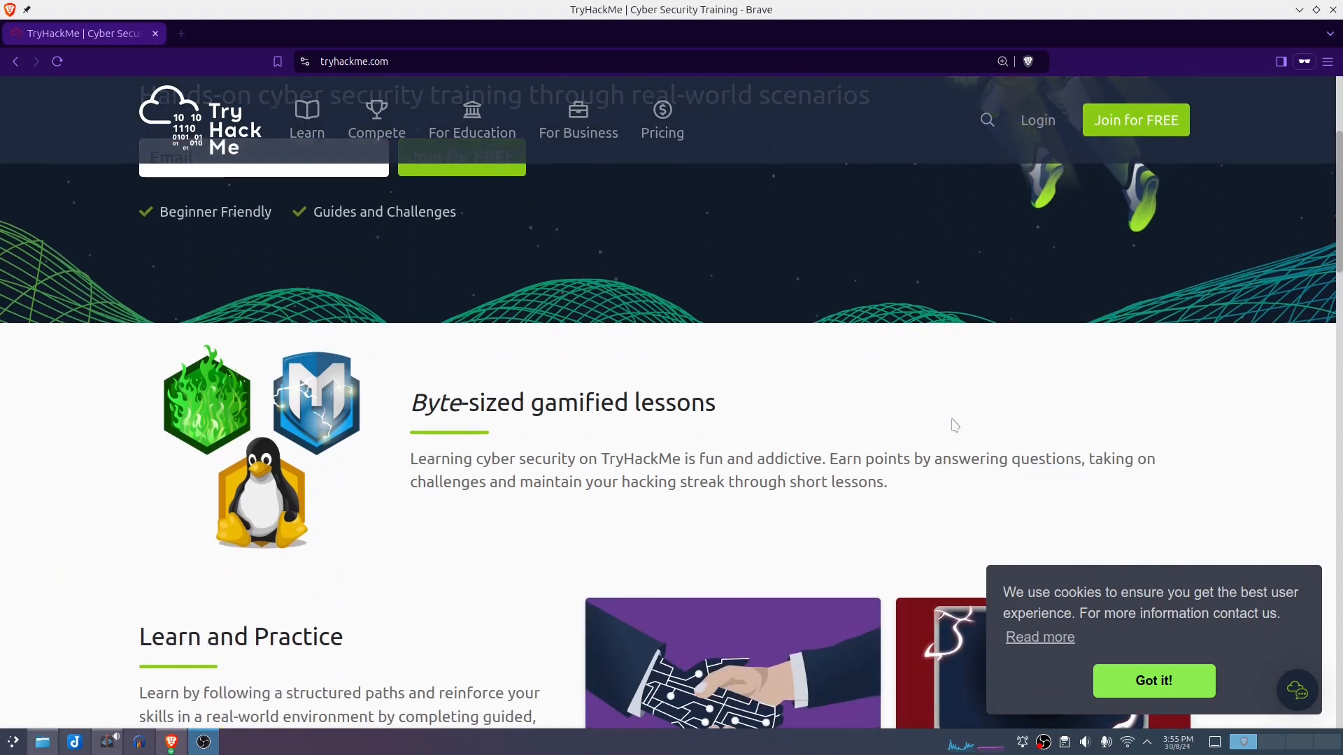
pyautogui.scroll(-2, 958, 419)
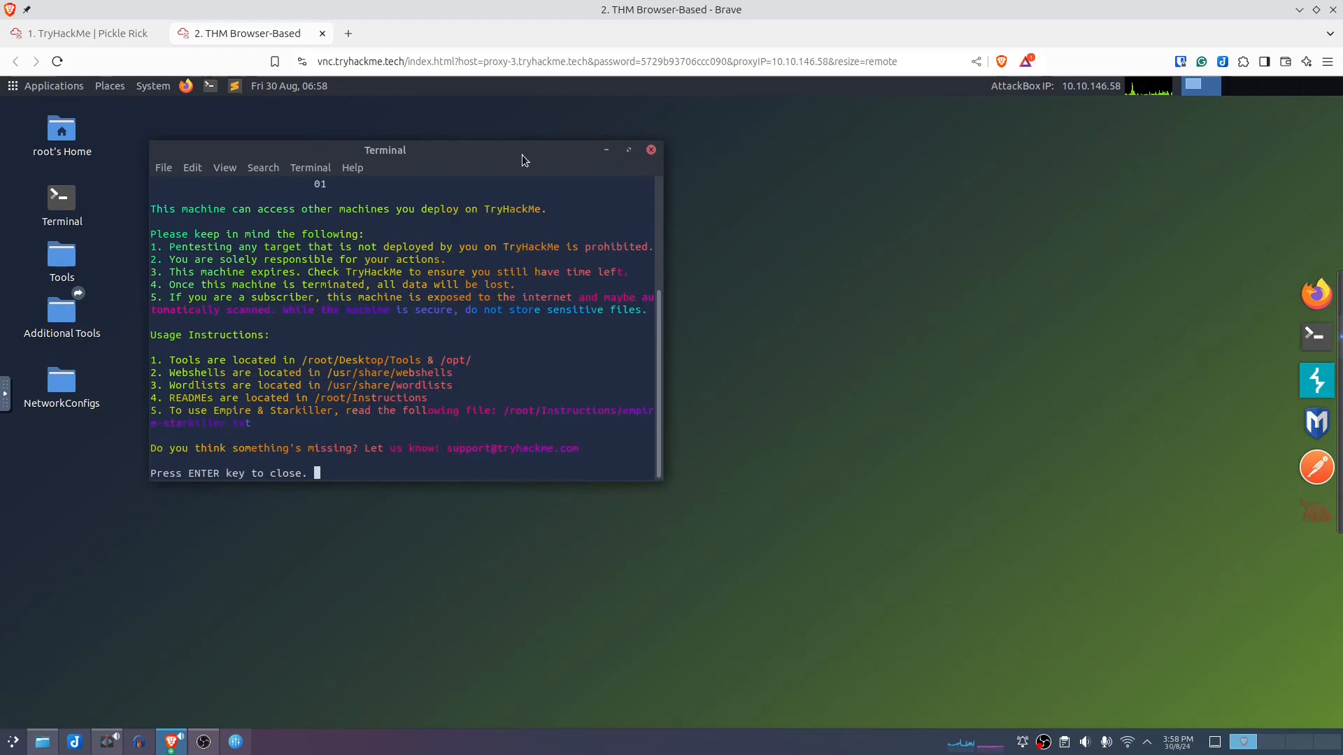
pyautogui.moveTo(522, 153); pyautogui.dragTo(714, 242)
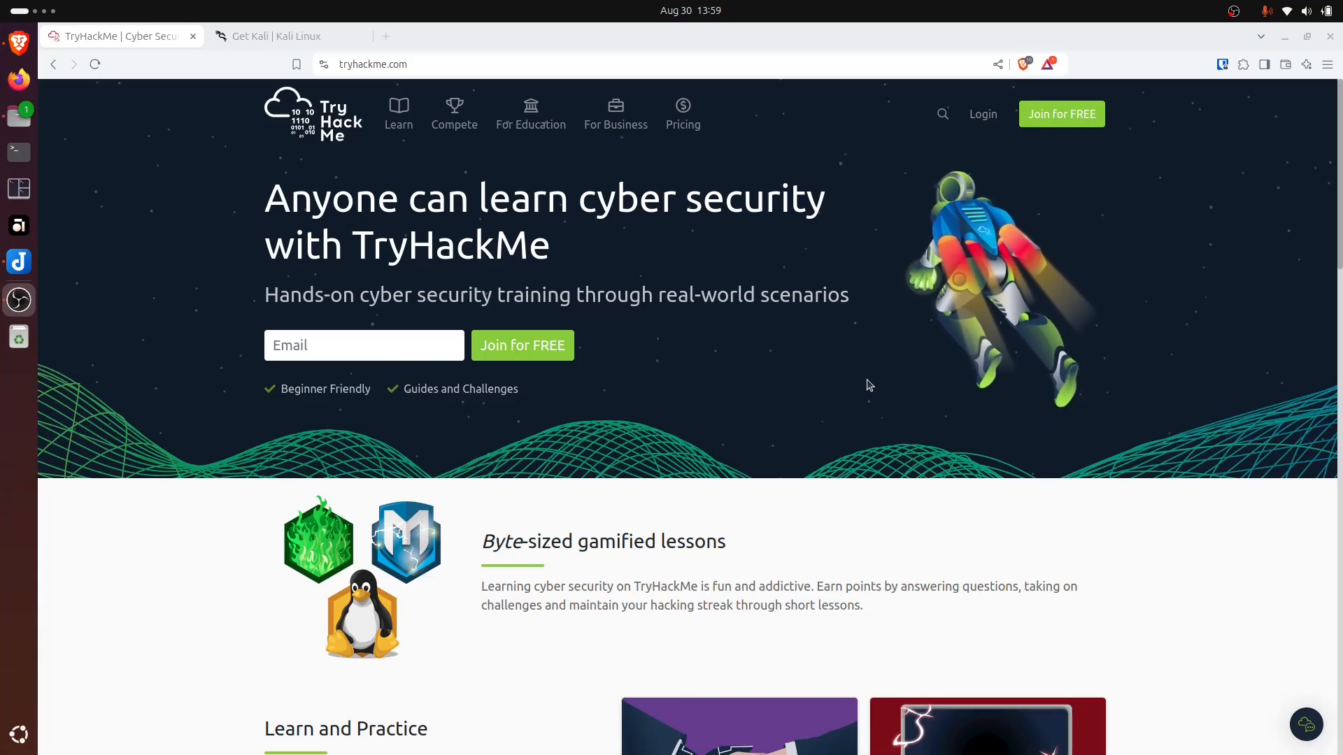
# Step: Open a terminal and install VirtualBox with "sudo apt install virtualbox", entering the account password for sudo
pyautogui.click(1285, 37)
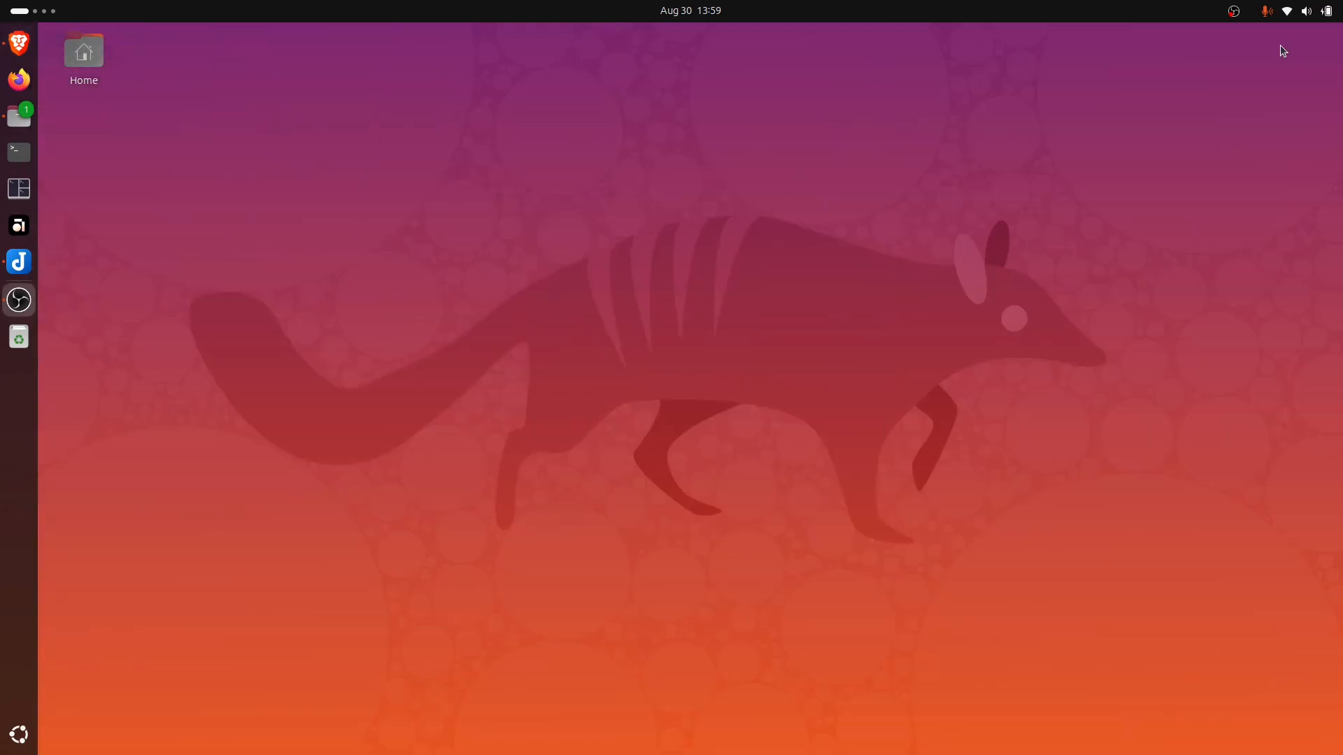
pyautogui.click(21, 157)
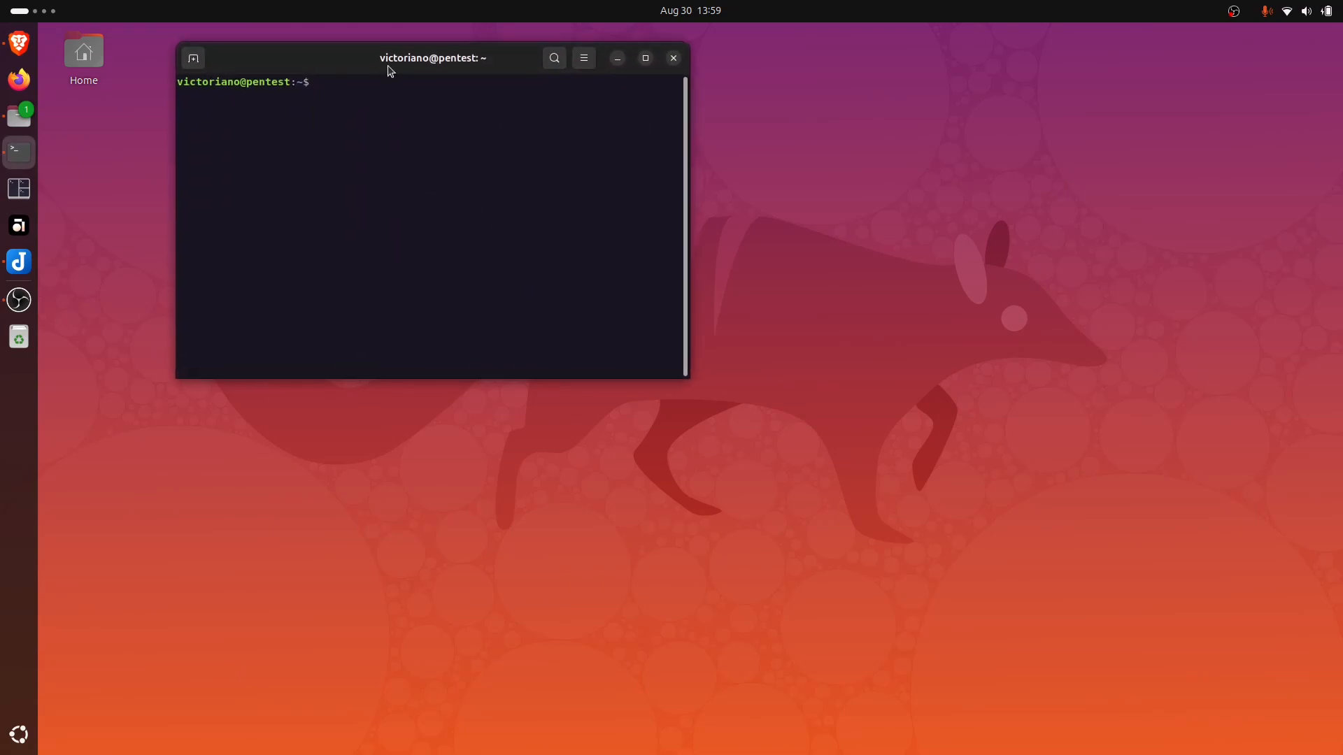
pyautogui.moveTo(389, 70); pyautogui.dragTo(473, 113)
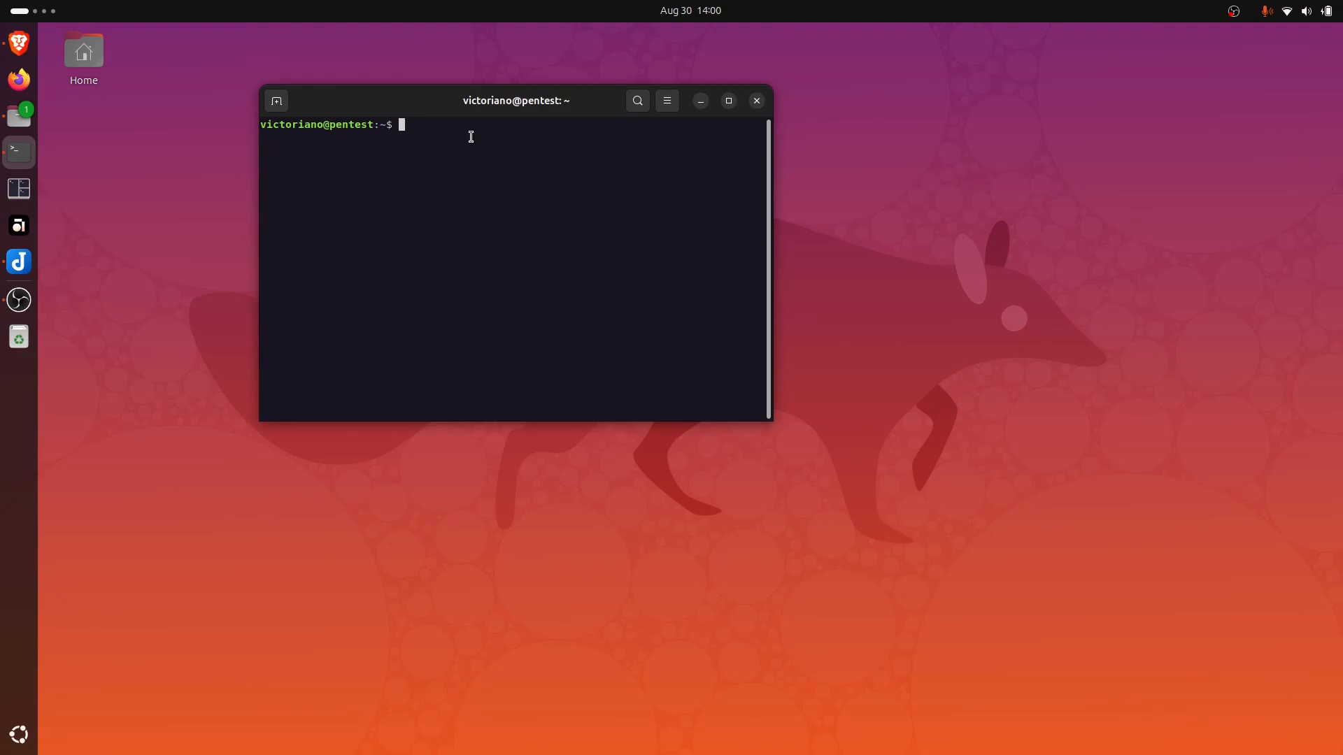
pyautogui.write('sudo apt install virtualbox')
pyautogui.press('Return')
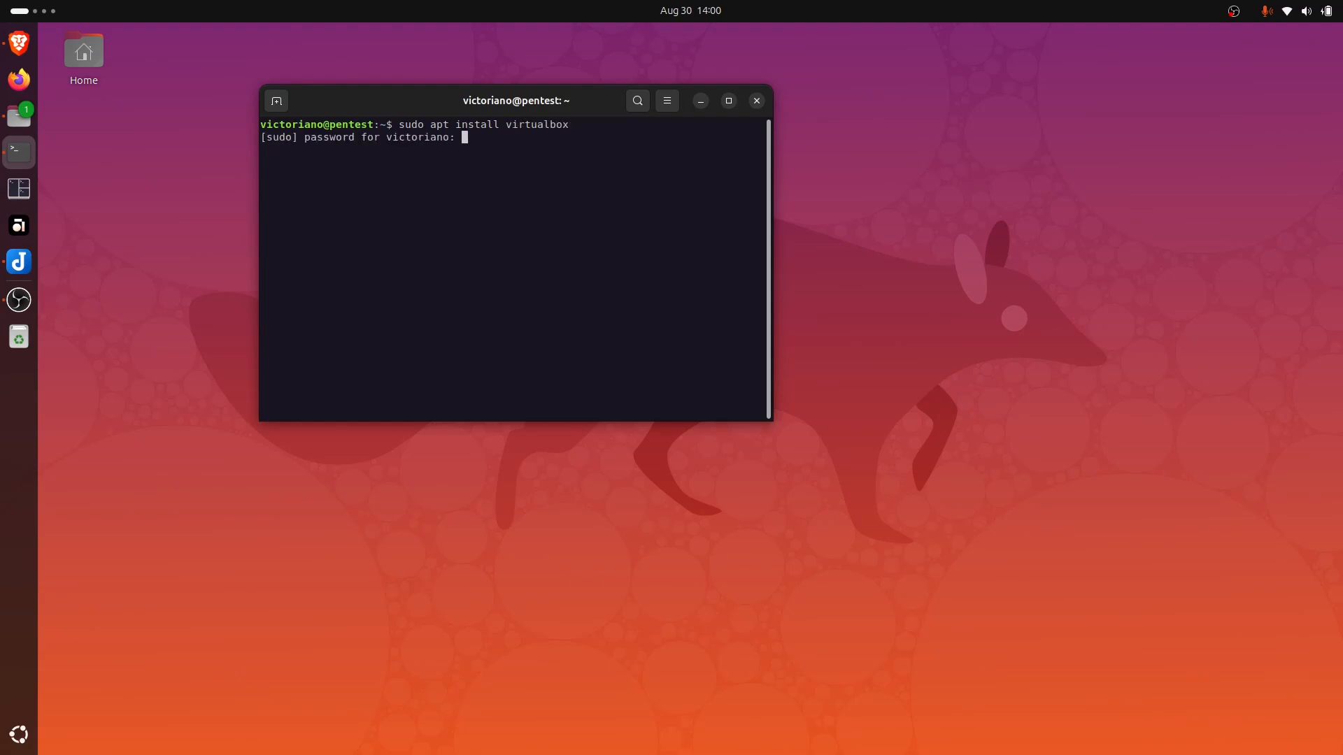
pyautogui.press('Return')
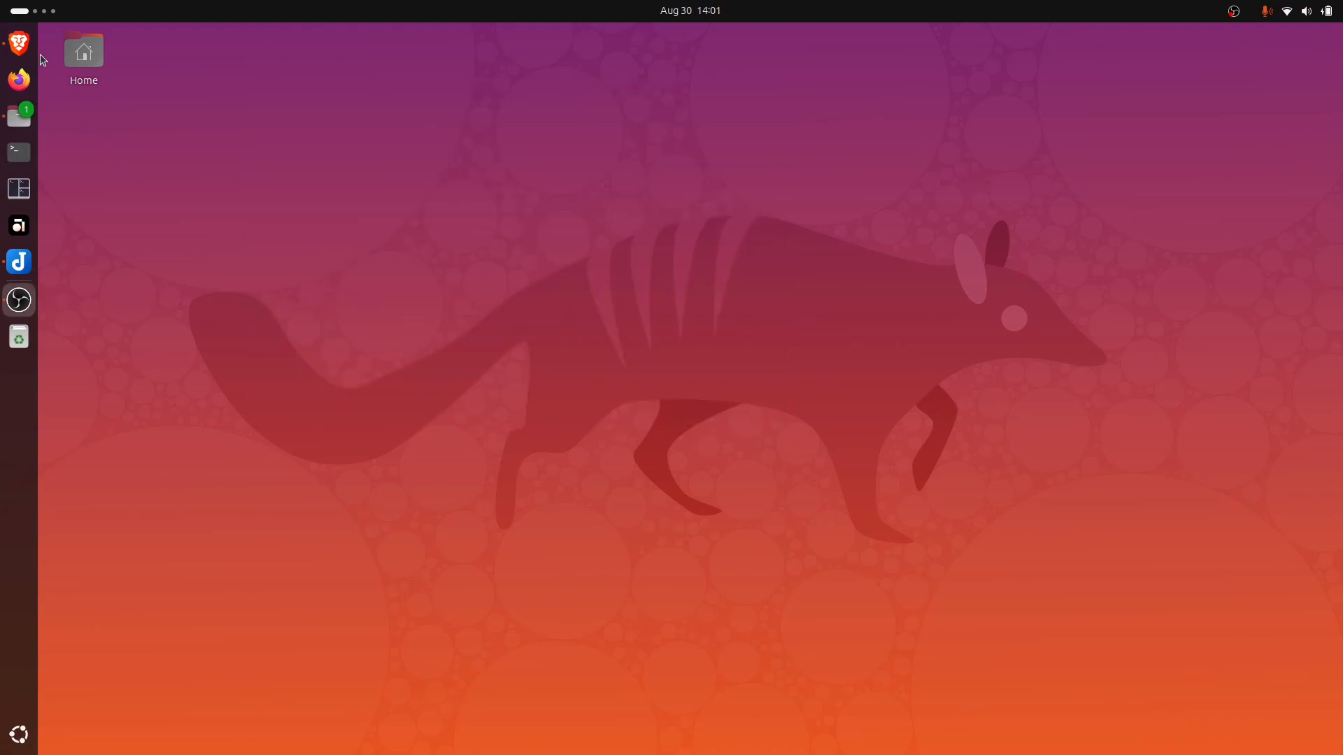
# Step: Switch to the browser, open the download page on kali.org and choose the recommended Virtual Machines platform
pyautogui.click(20, 45)
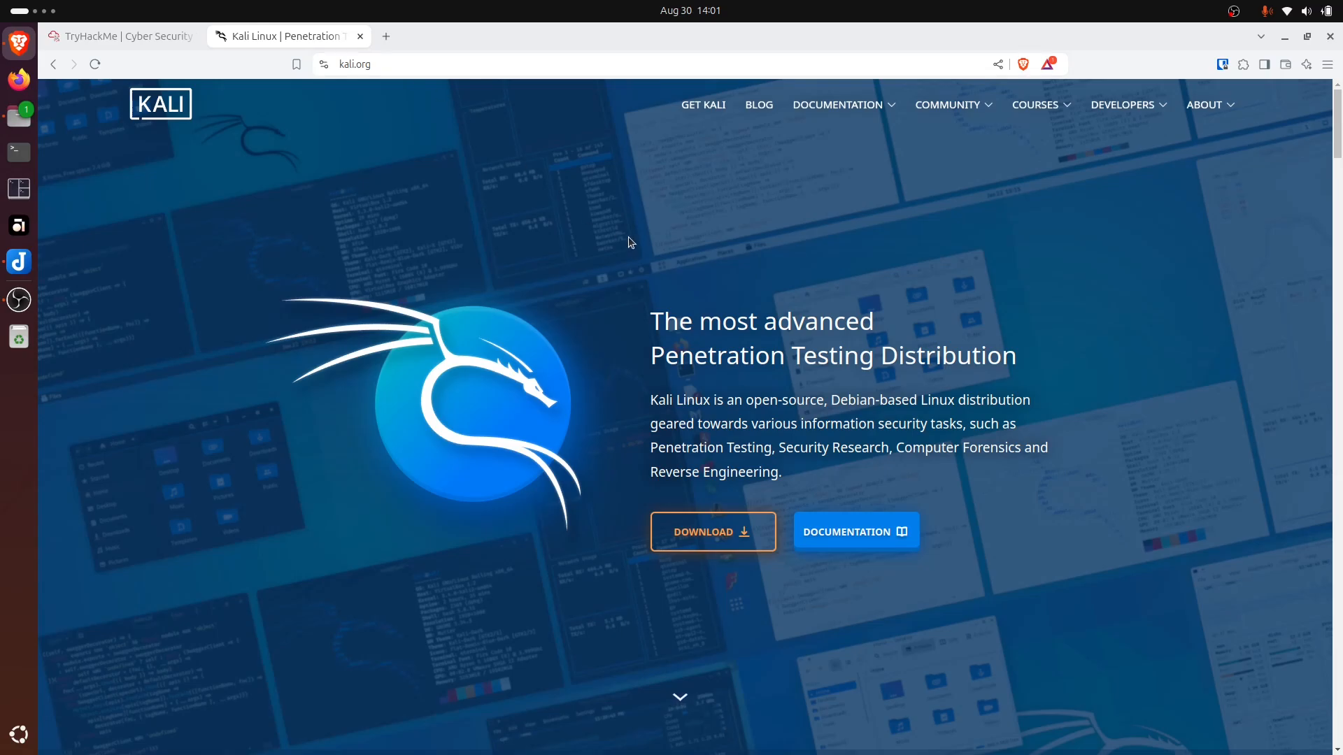
pyautogui.click(709, 544)
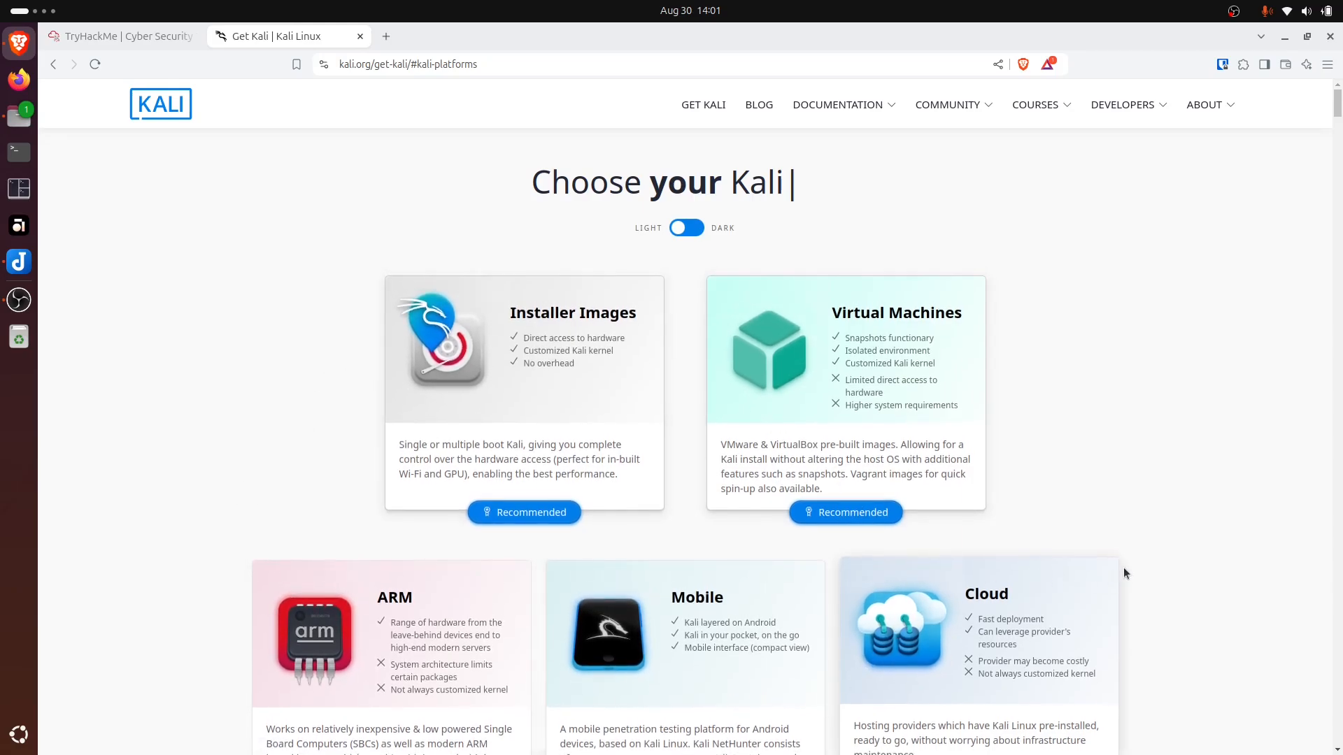
pyautogui.scroll(-6, 1168, 512)
pyautogui.scroll(3, 1168, 512)
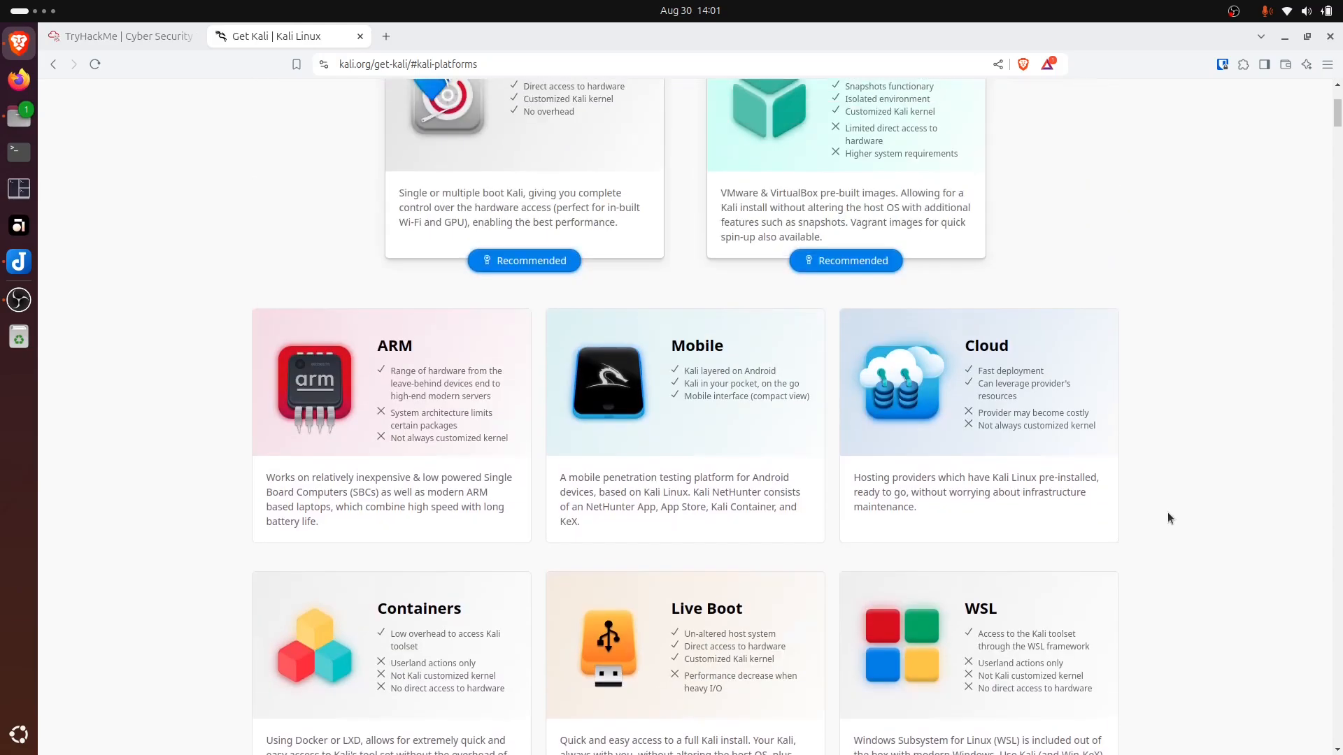
pyautogui.scroll(3, 1168, 518)
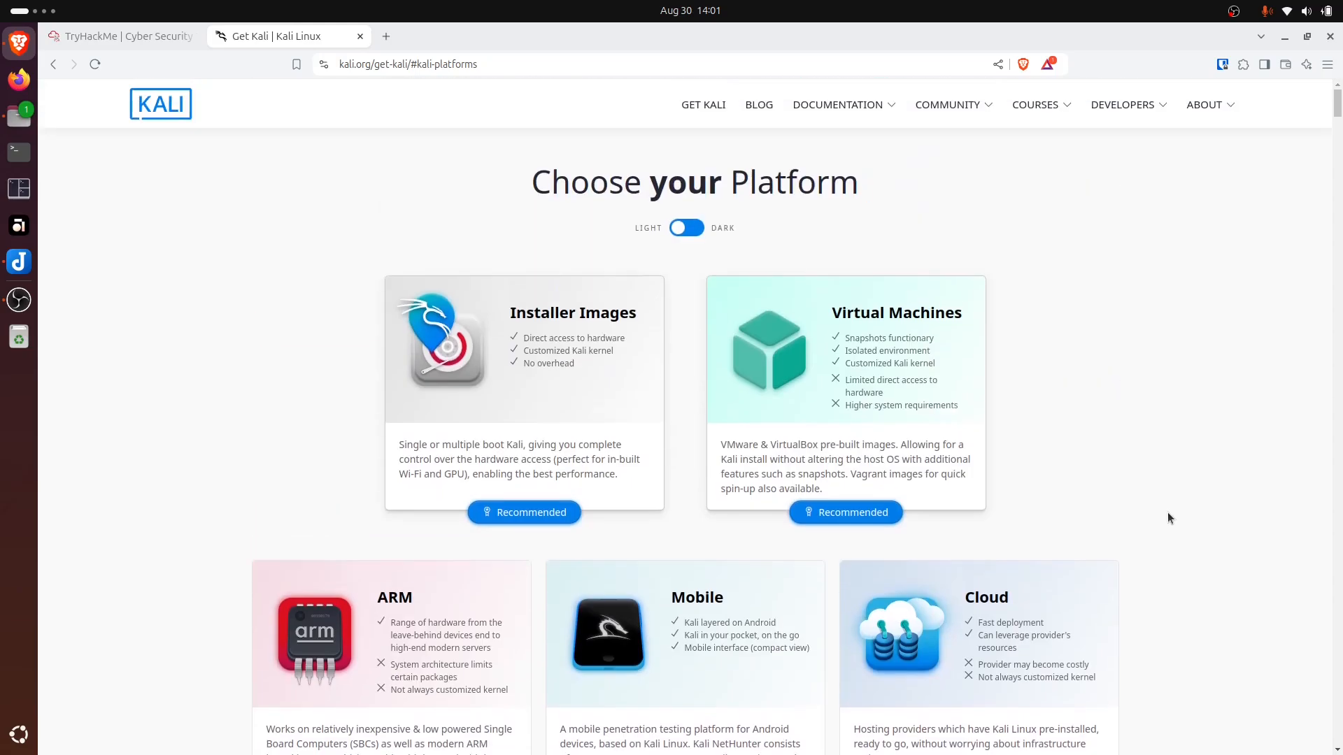
pyautogui.click(843, 516)
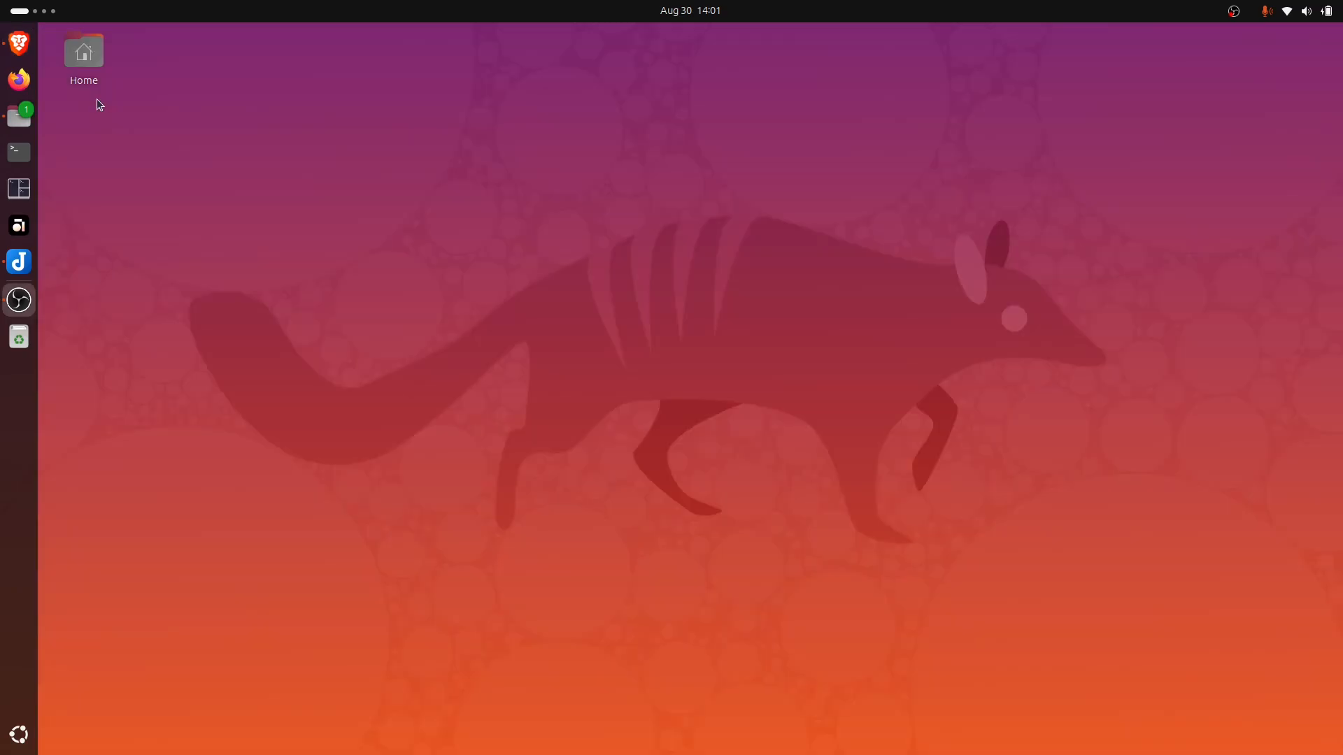
# Step: Extract the archive kali-linux-2024.2-virtualbox-amd64.7z in the Downloads folder using the file manager
pyautogui.click(21, 126)
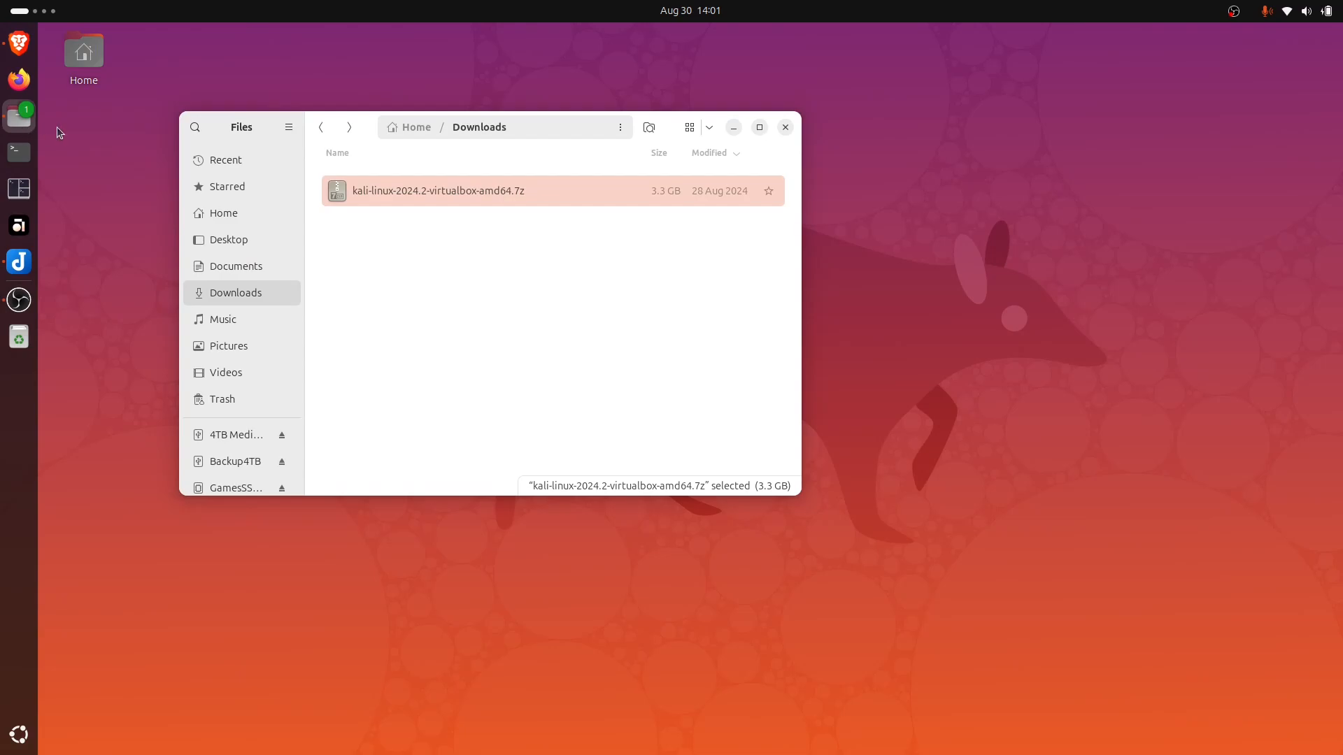
pyautogui.moveTo(678, 129); pyautogui.dragTo(731, 118)
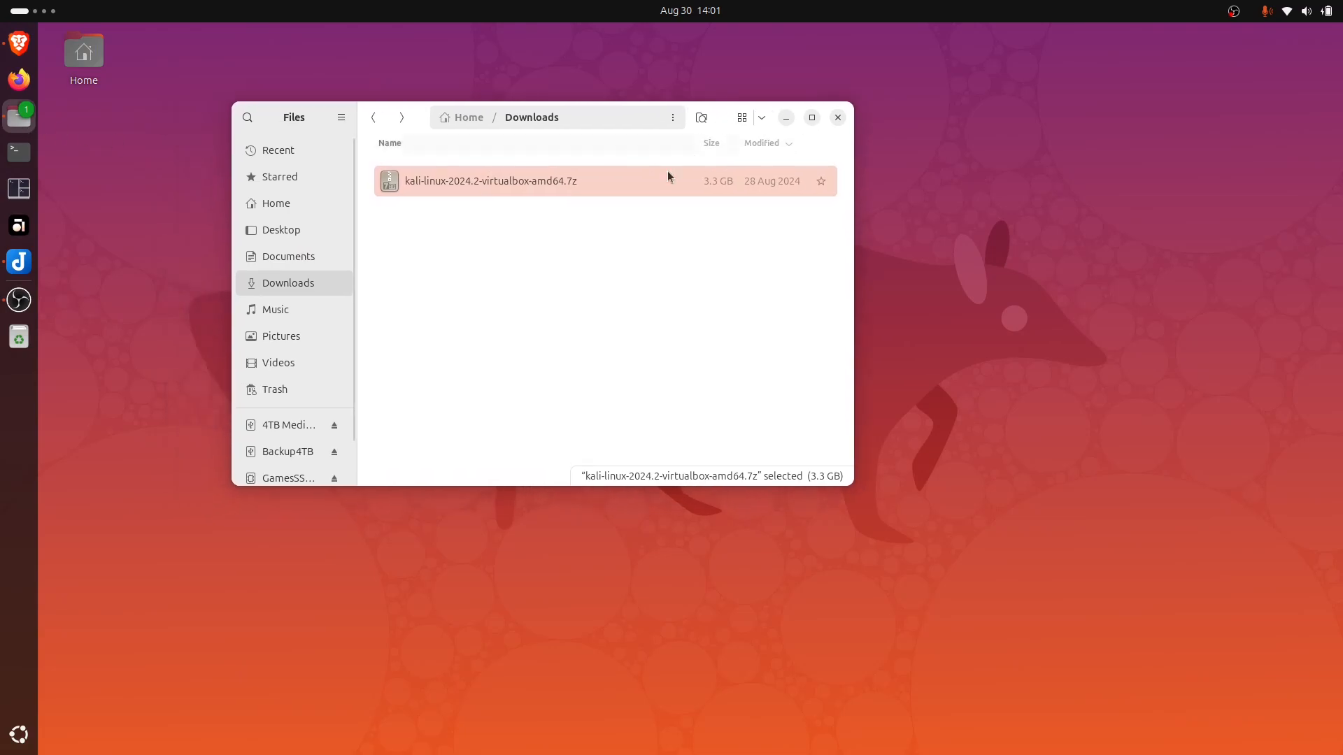
pyautogui.click(601, 213)
pyautogui.click(593, 189)
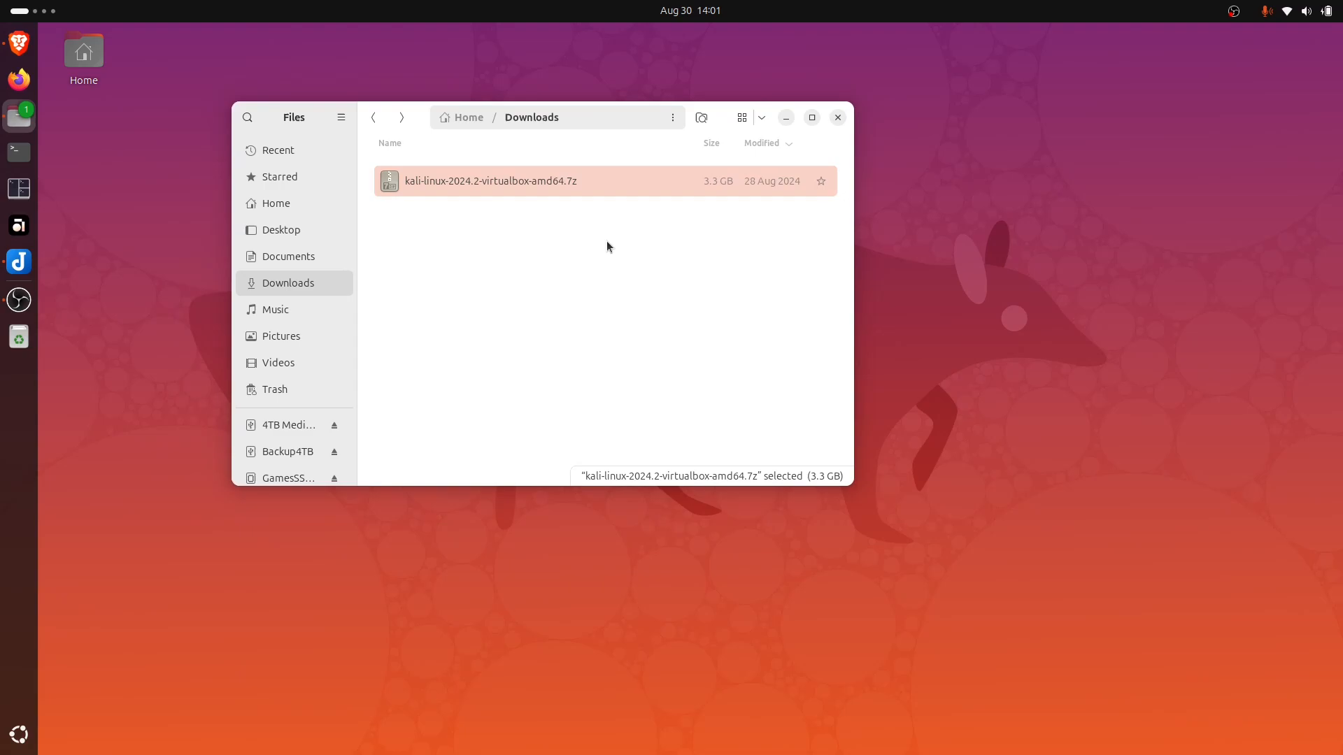
pyautogui.rightClick(586, 190)
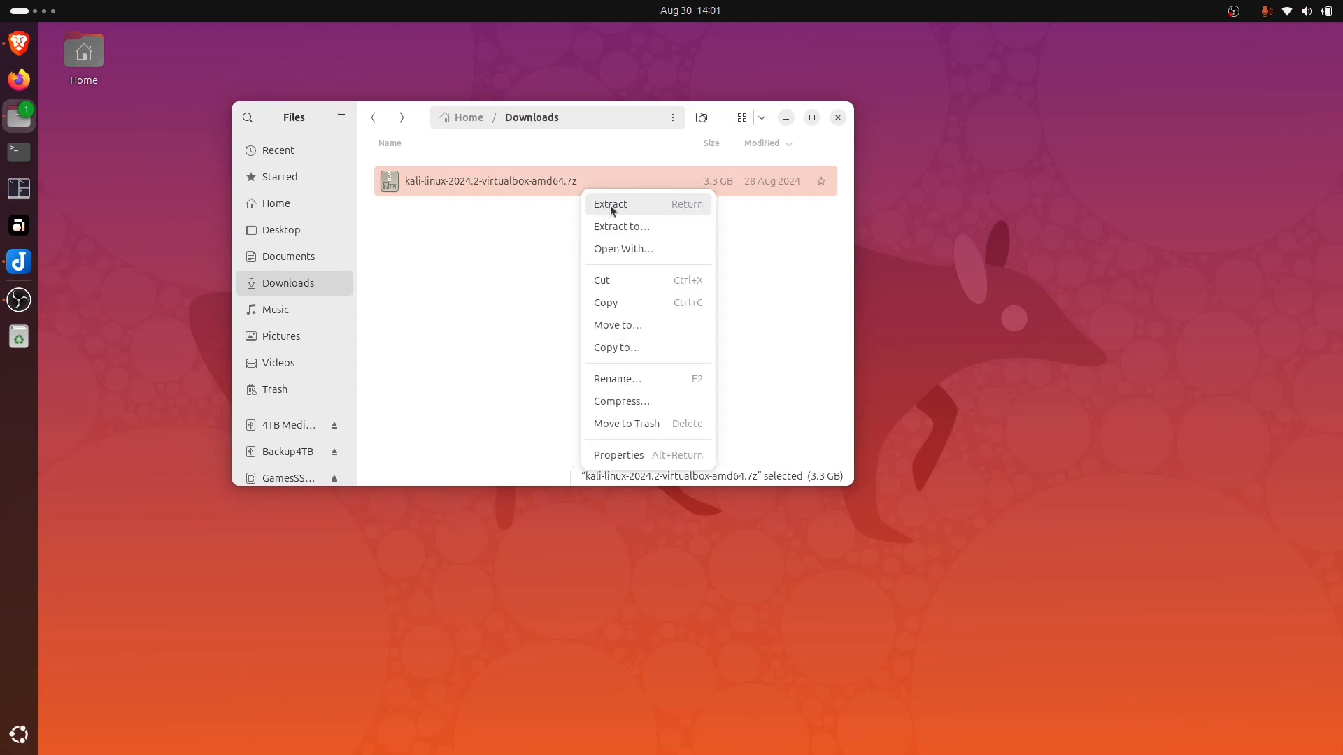
pyautogui.click(611, 205)
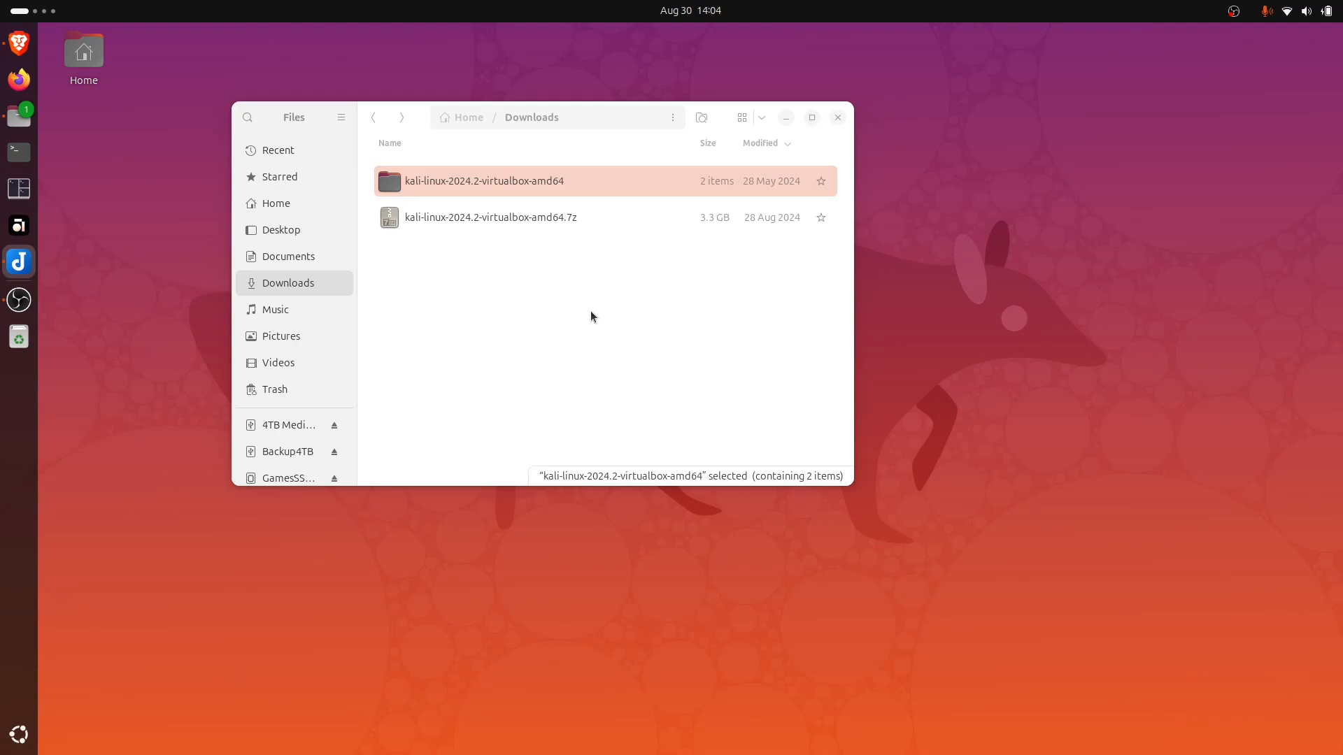
# Step: Examine the .vbox and .vdi files in the extracted kali-linux-2024.2-virtualbox-amd64 folder and put the file manager out of the way
pyautogui.doubleClick(589, 187)
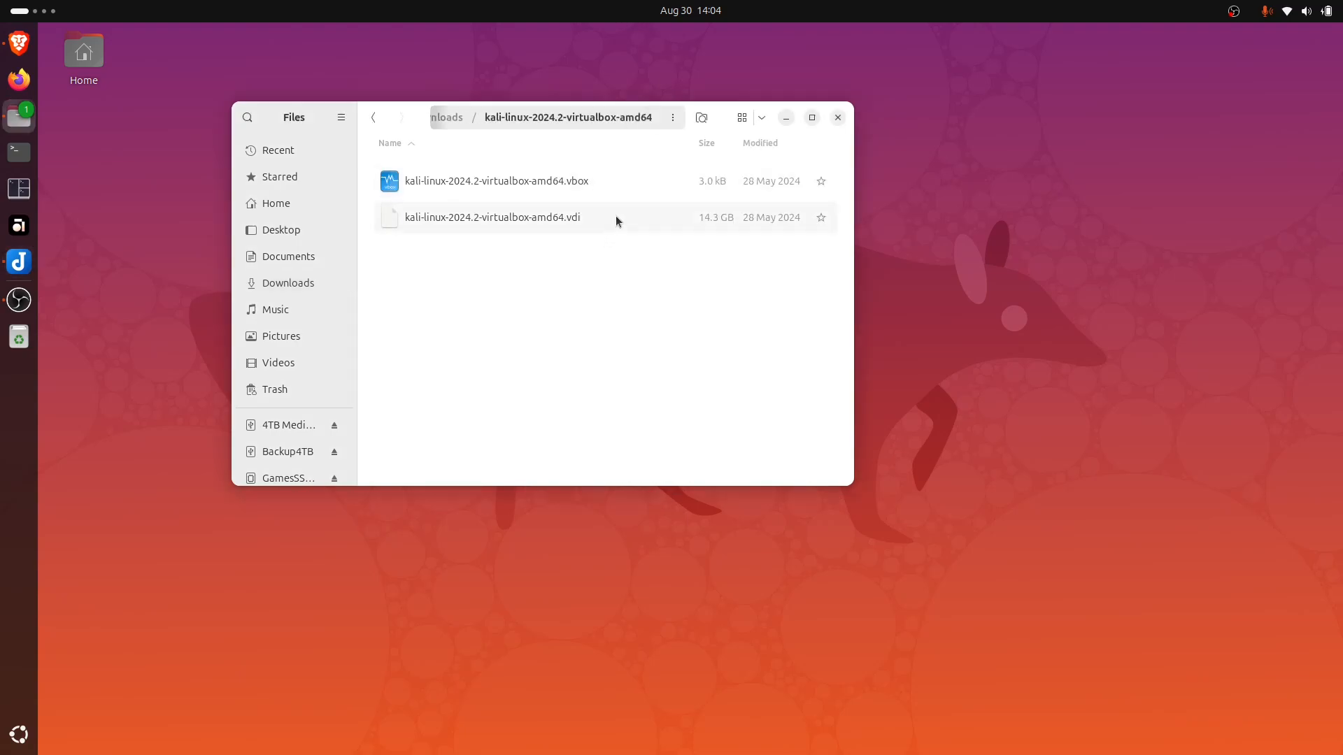
pyautogui.click(623, 191)
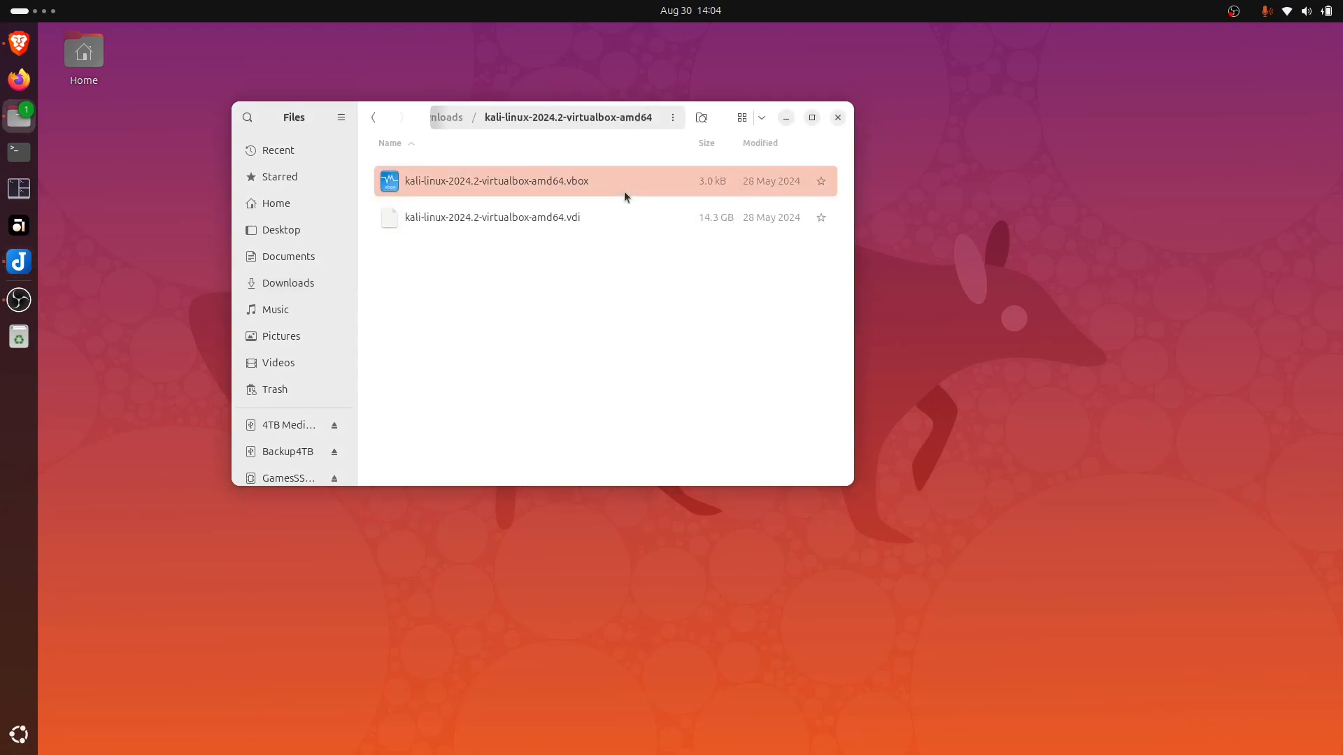
pyautogui.click(591, 225)
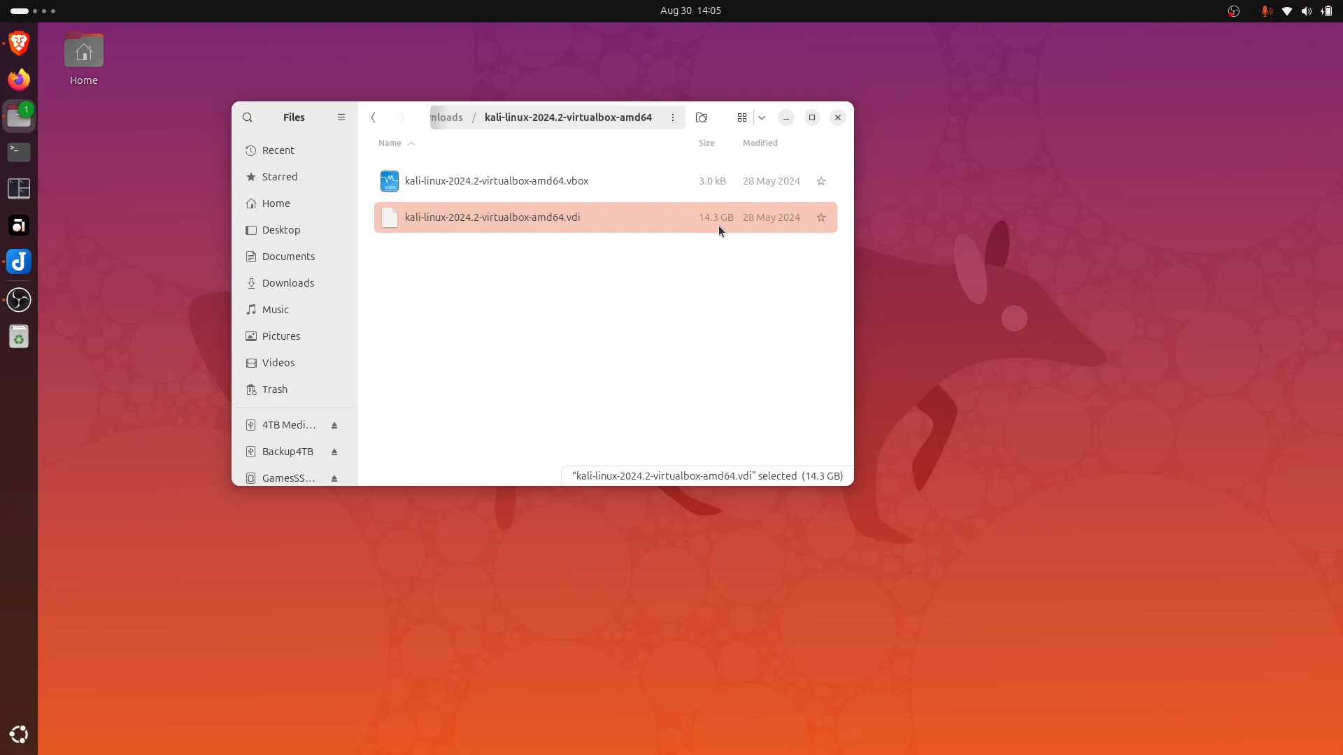
pyautogui.click(786, 119)
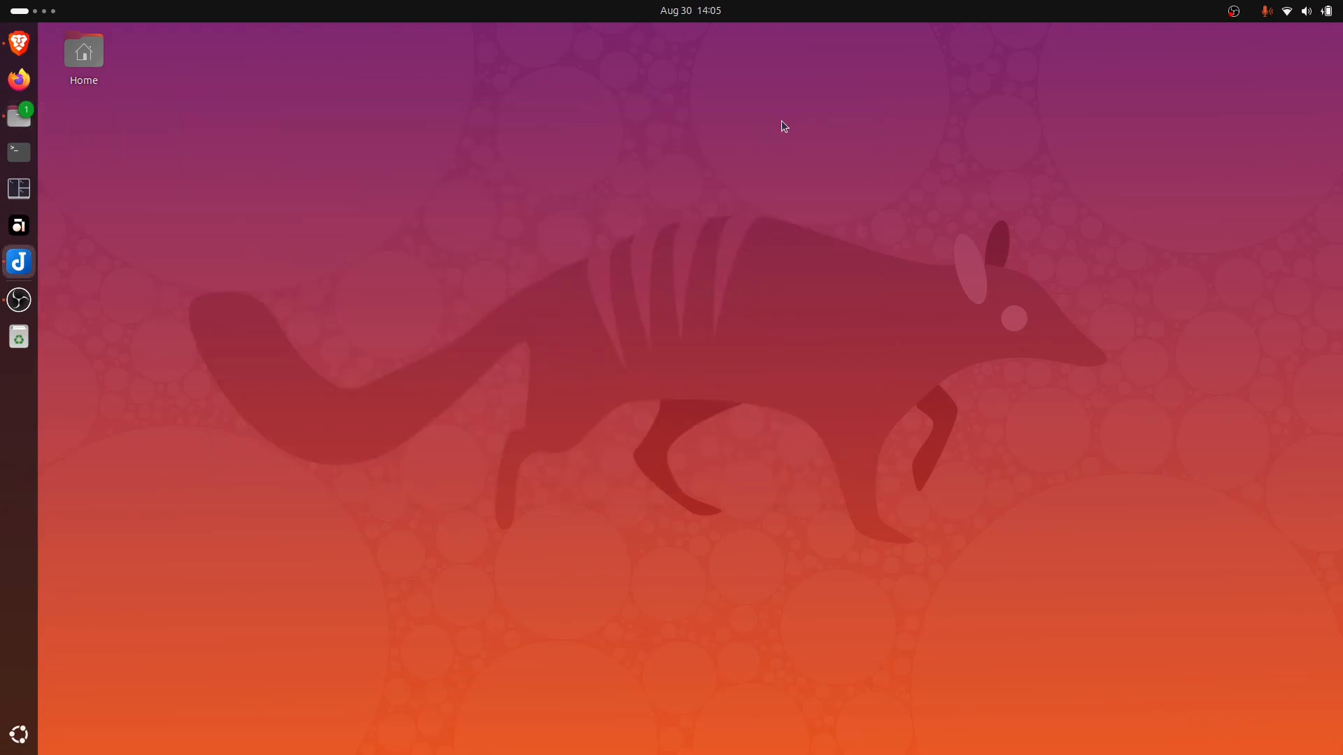
# Step: Search the installed applications for "vi" and launch VirtualBox
pyautogui.press('super')
pyautogui.write('vi')
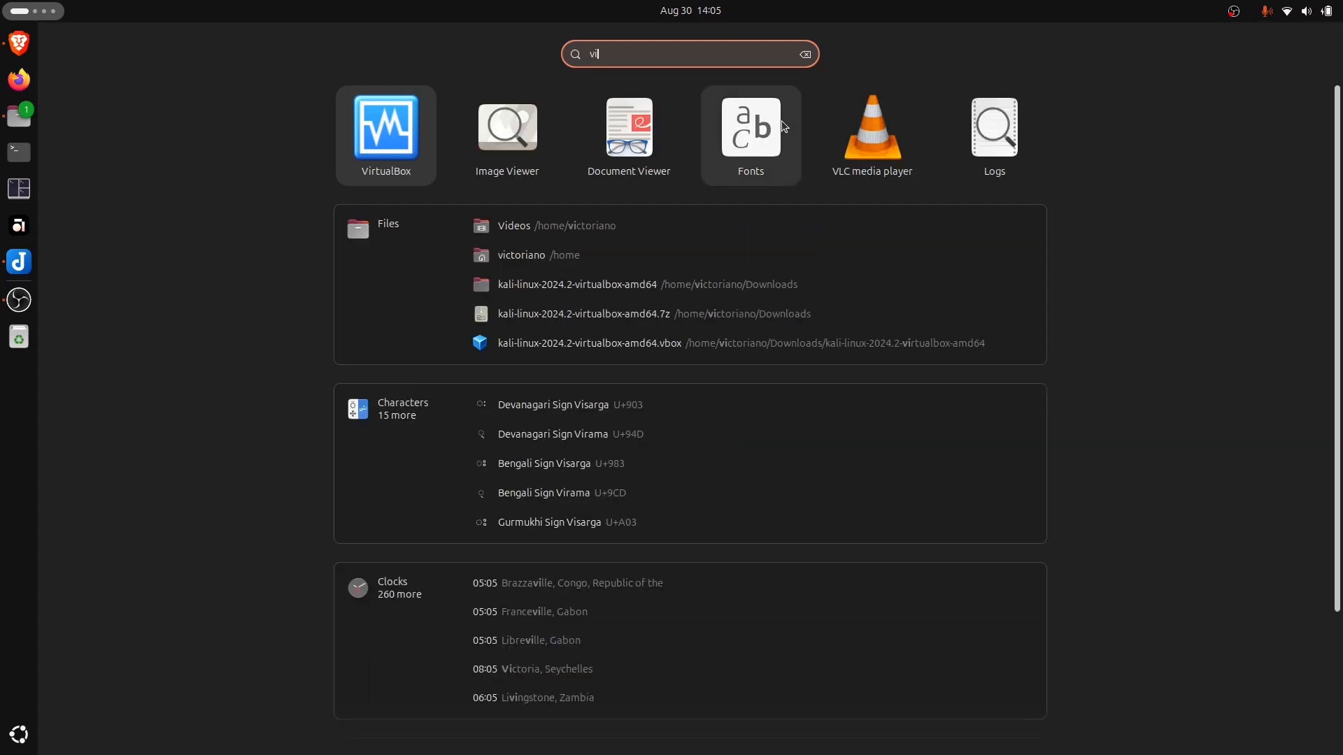
pyautogui.press('Return')
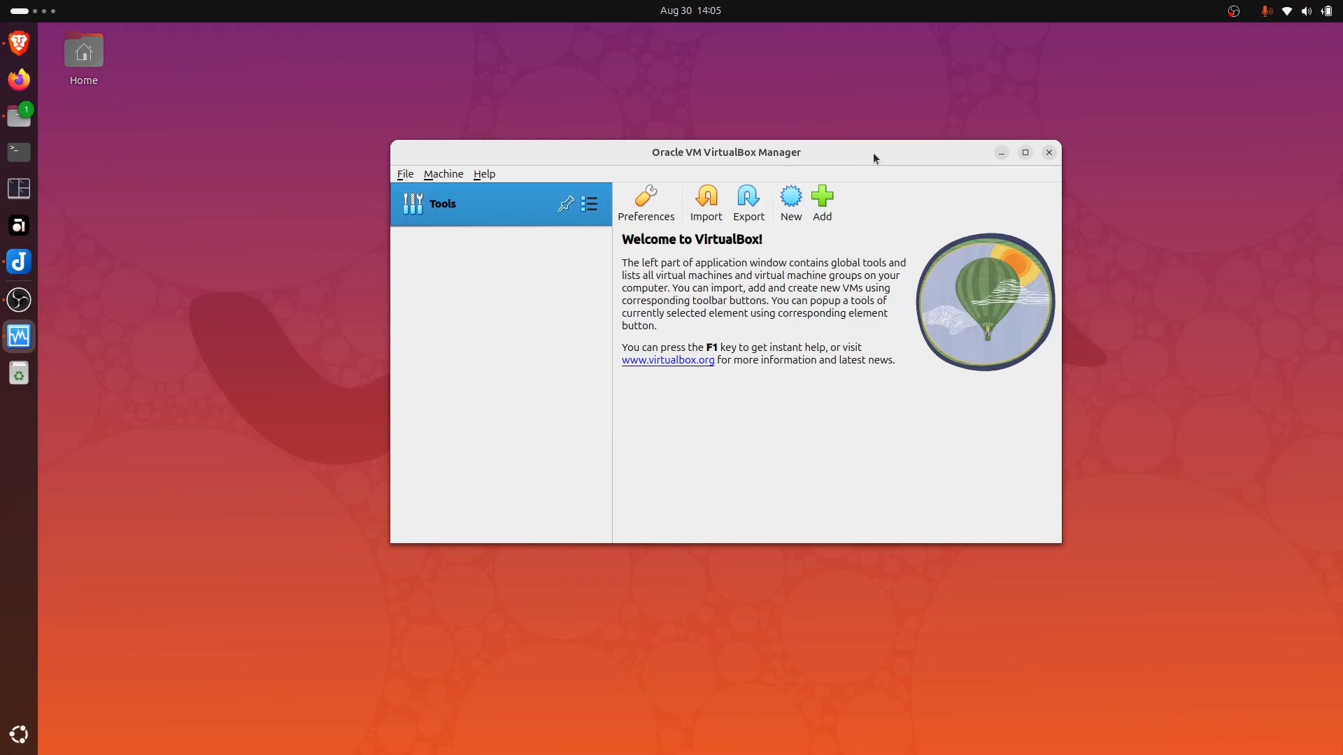
pyautogui.moveTo(873, 153); pyautogui.dragTo(832, 150)
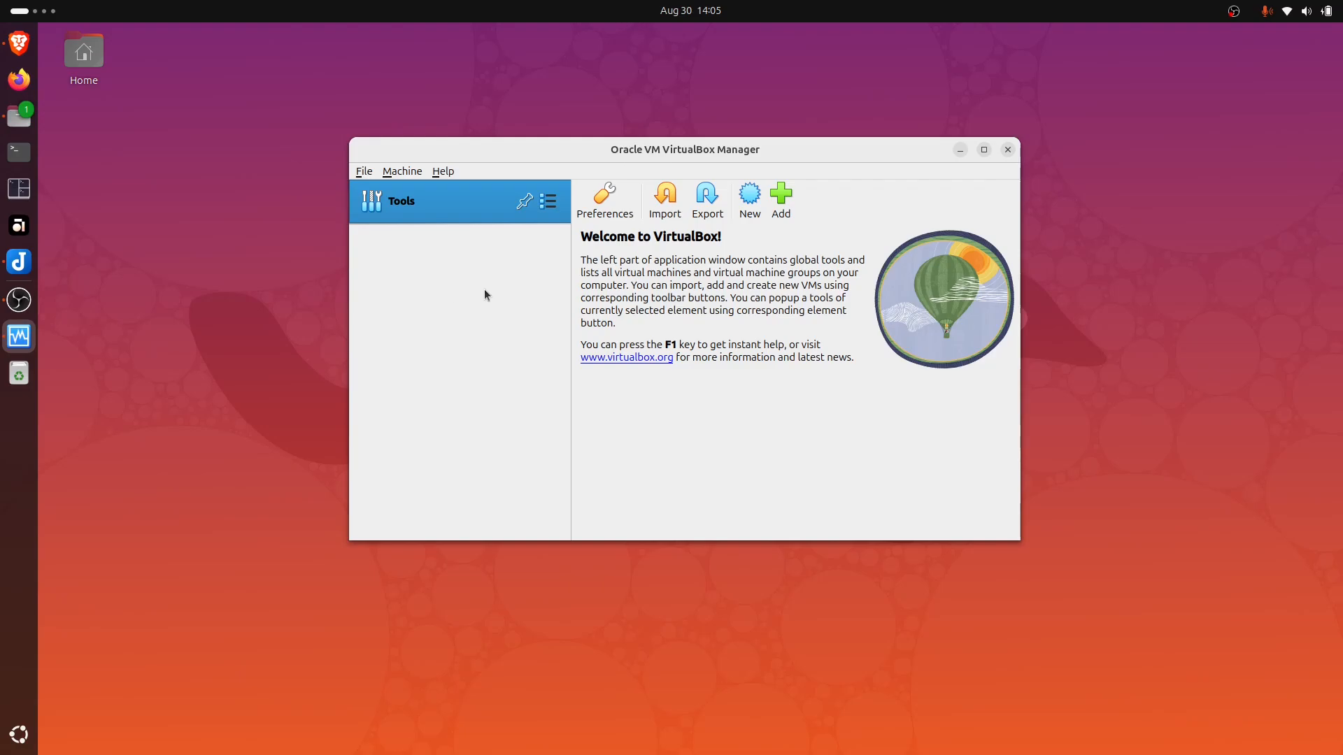
# Step: Add the existing virtual machine from kali-linux-2024.2-virtualbox-amd64.vbox in the extracted Downloads folder
pyautogui.click(781, 199)
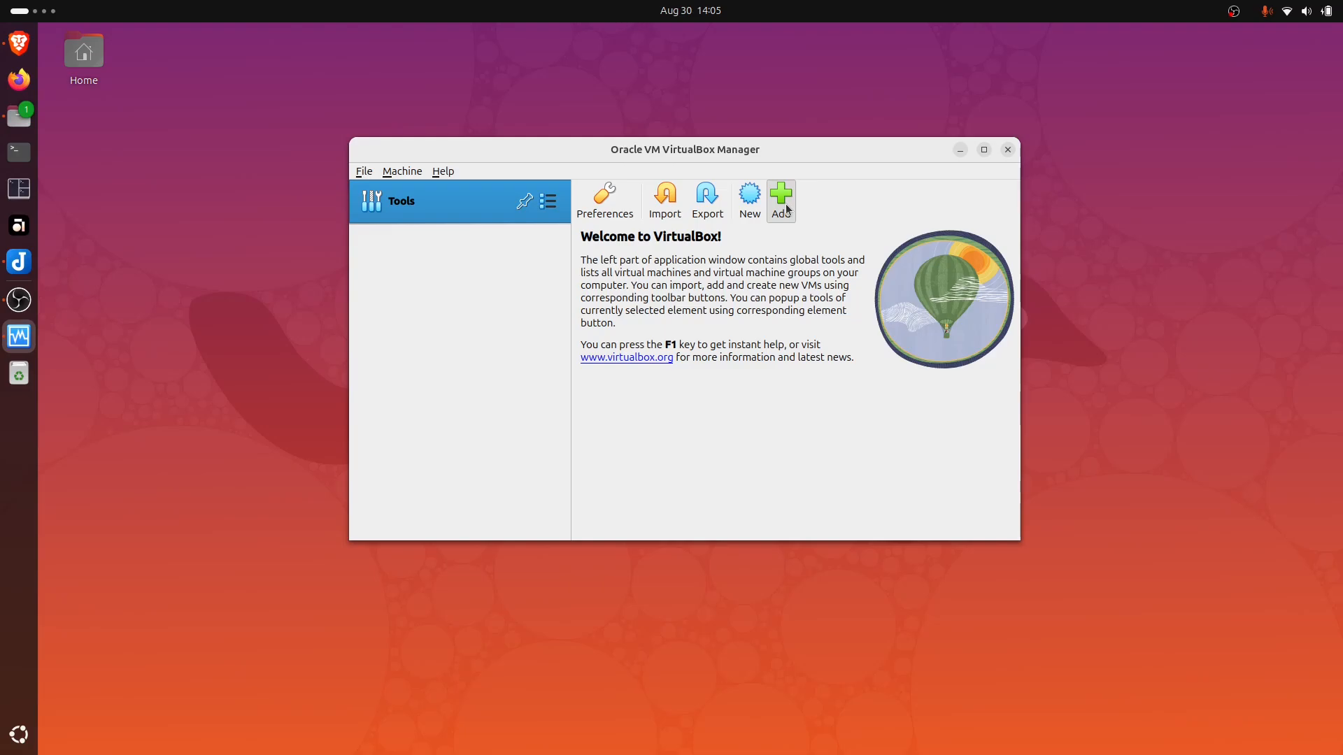
pyautogui.doubleClick(404, 176)
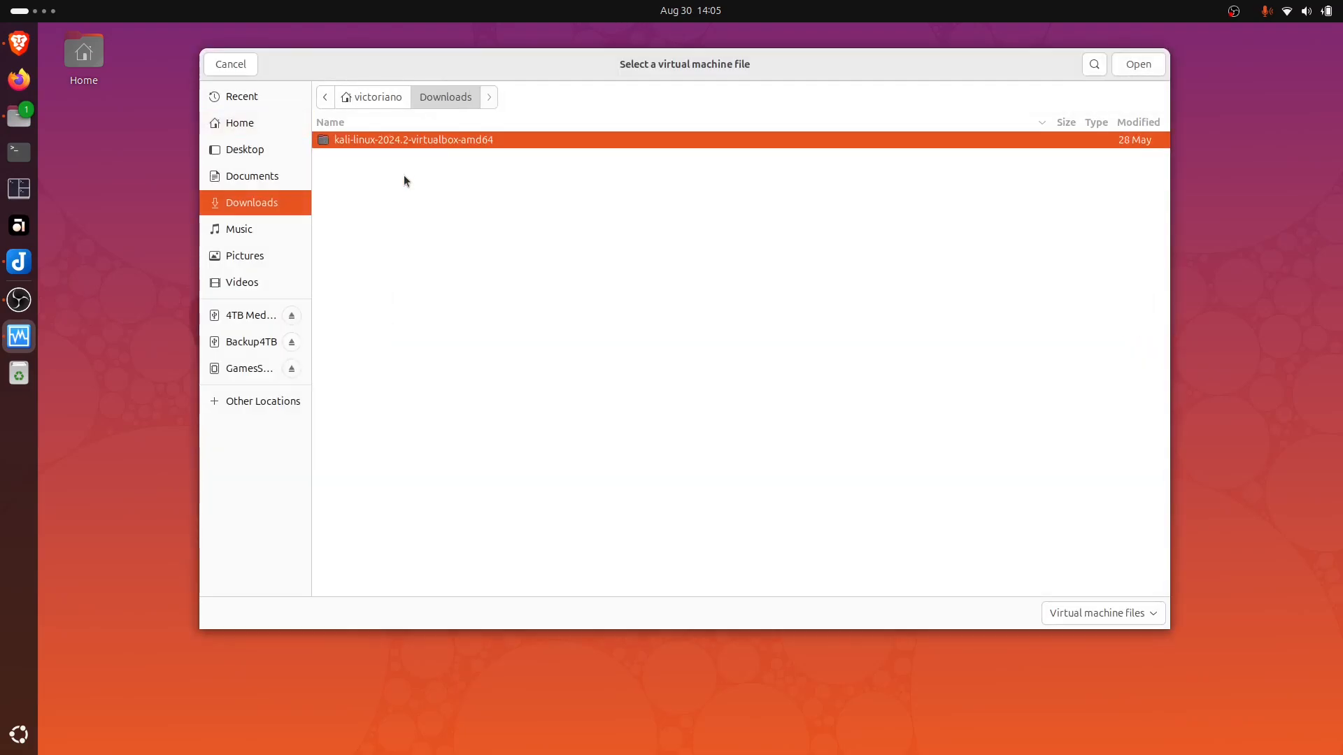
pyautogui.doubleClick(500, 141)
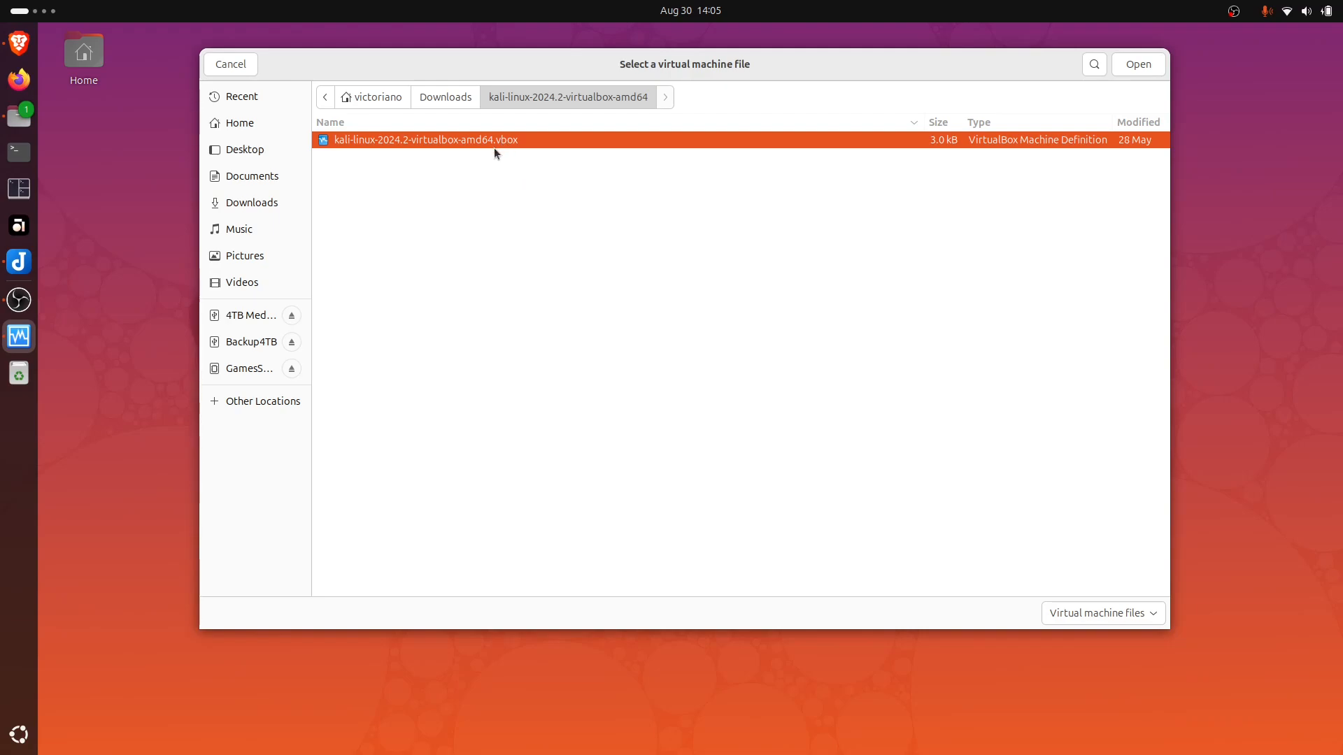
pyautogui.click(1129, 64)
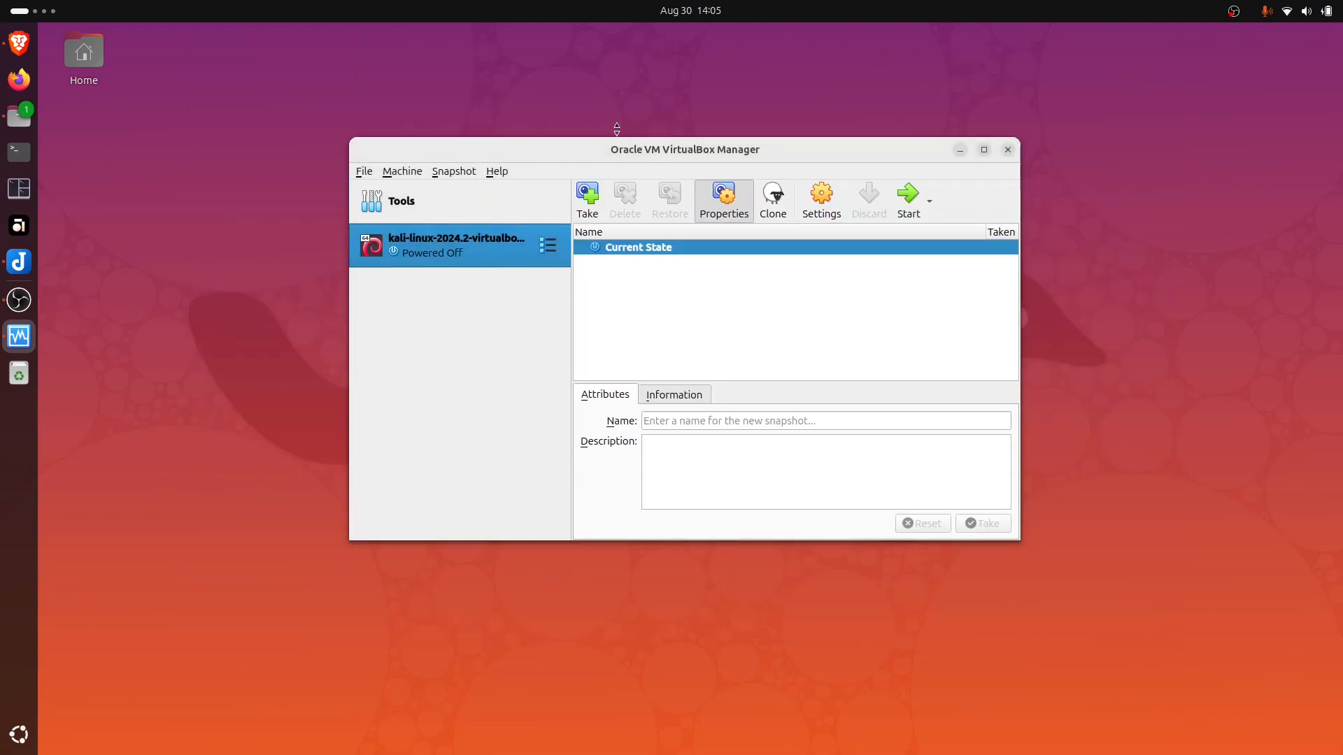
pyautogui.moveTo(665, 149); pyautogui.dragTo(645, 144)
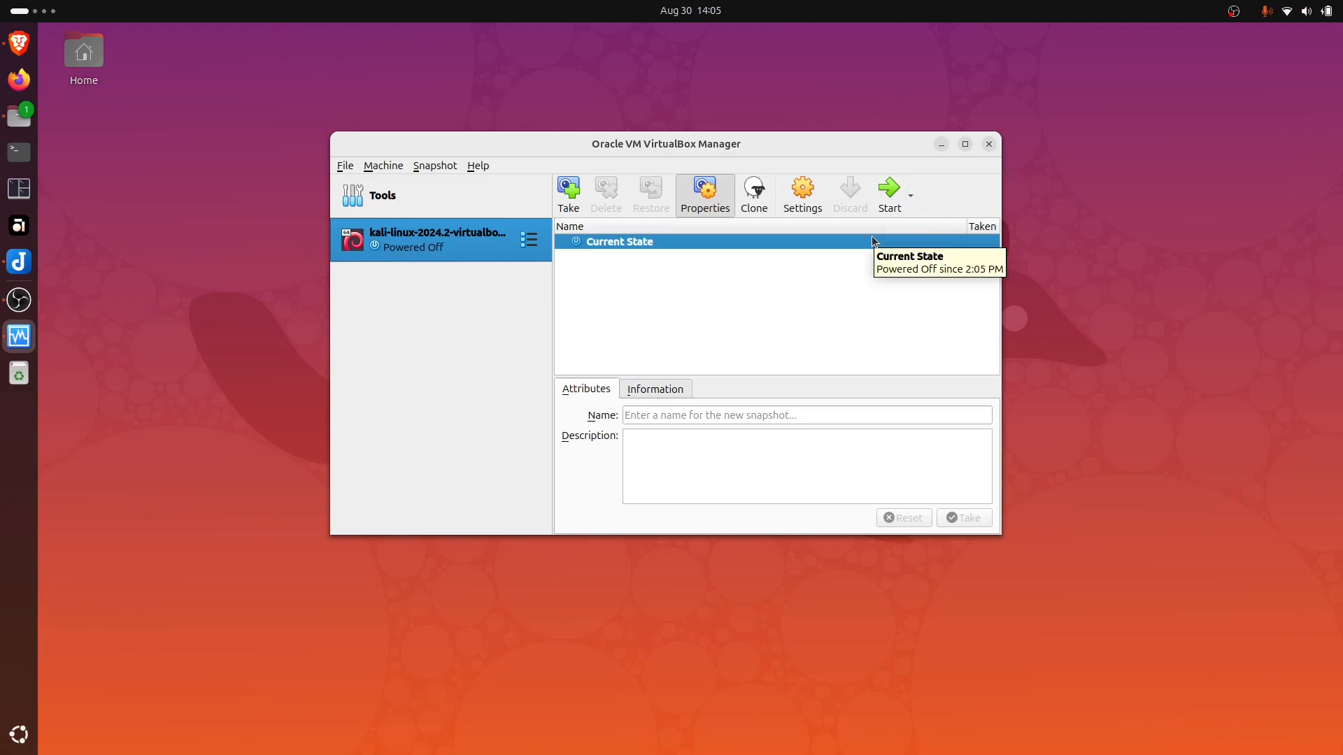
# Step: Set the Kali virtual machine's base memory to 4096 MB in its system settings and start the machine
pyautogui.click(805, 214)
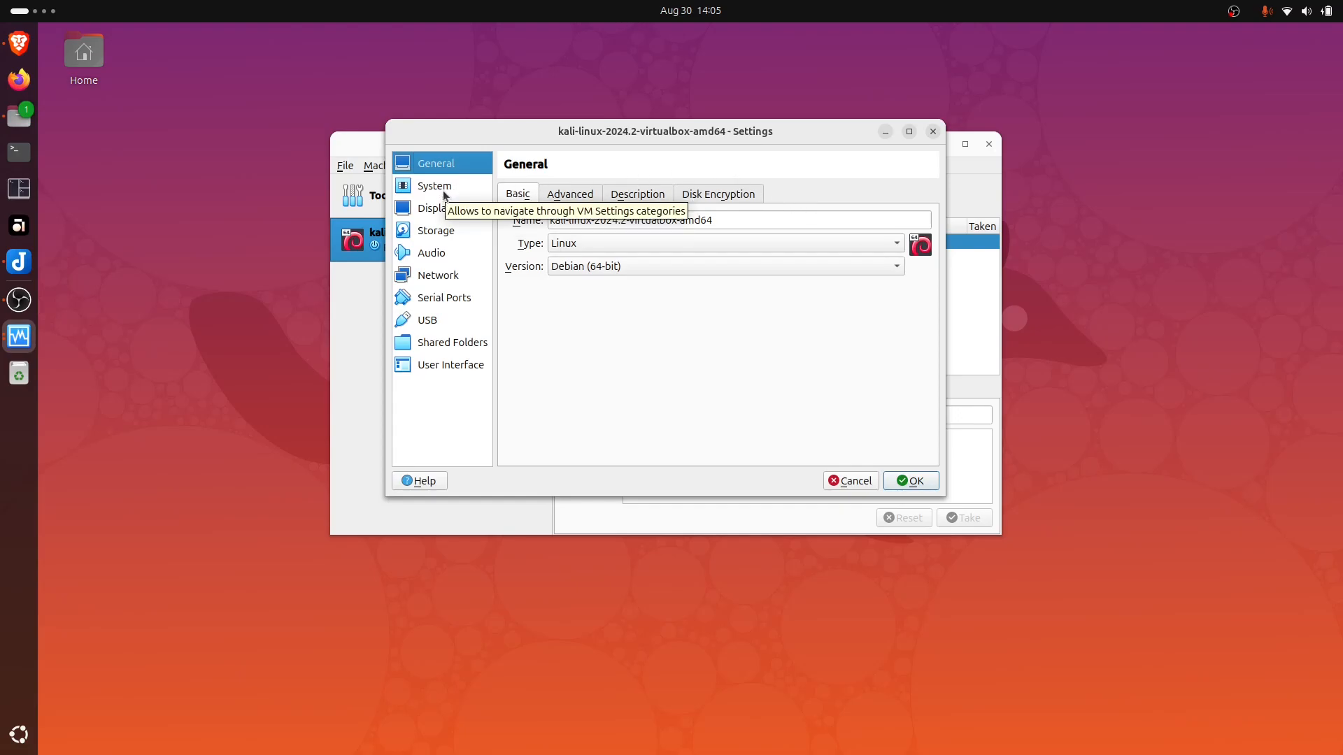
pyautogui.click(445, 189)
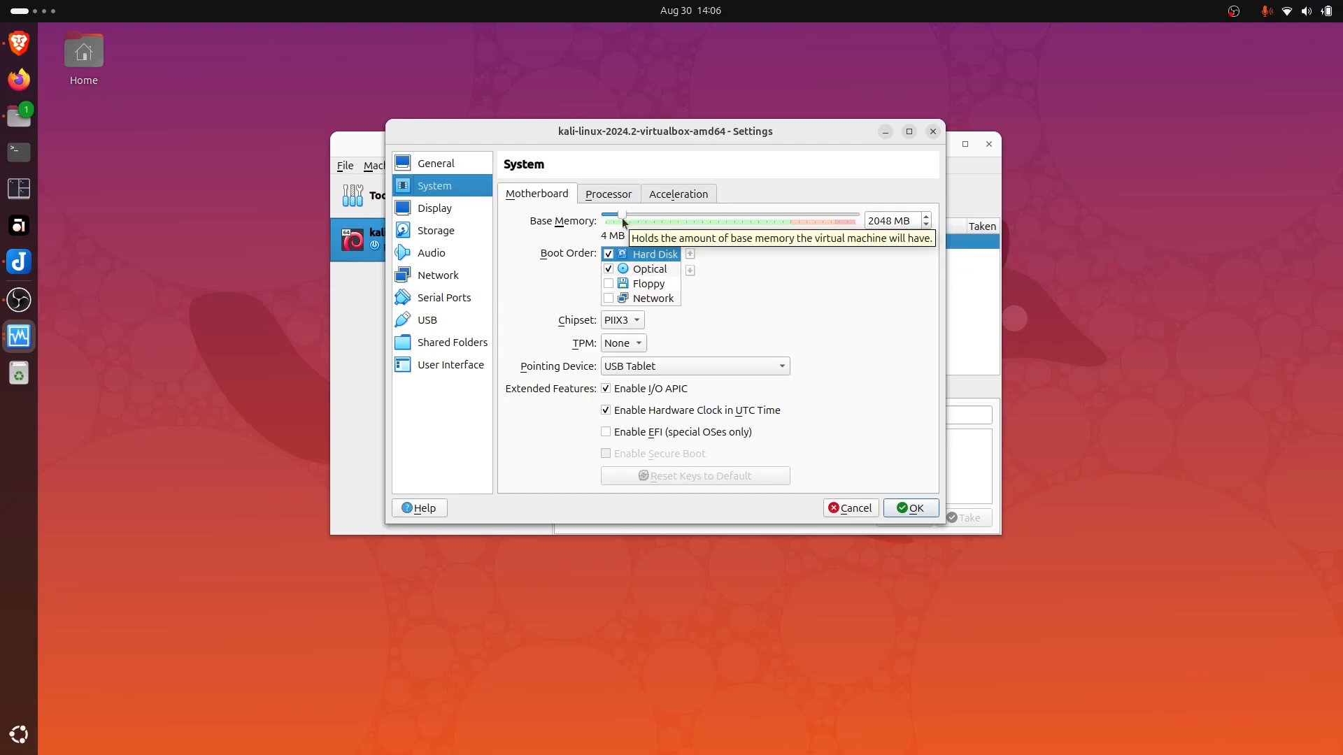
pyautogui.moveTo(626, 217); pyautogui.dragTo(638, 219)
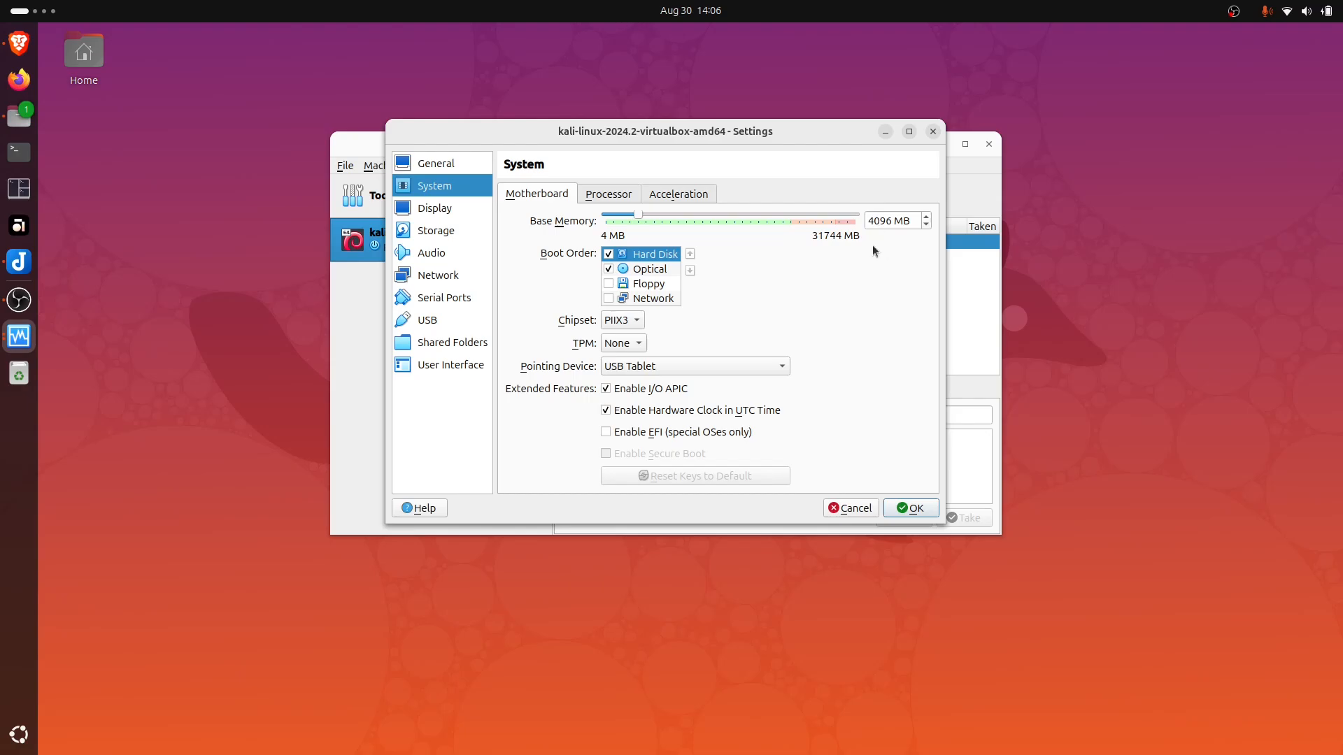
pyautogui.click(607, 194)
pyautogui.click(925, 508)
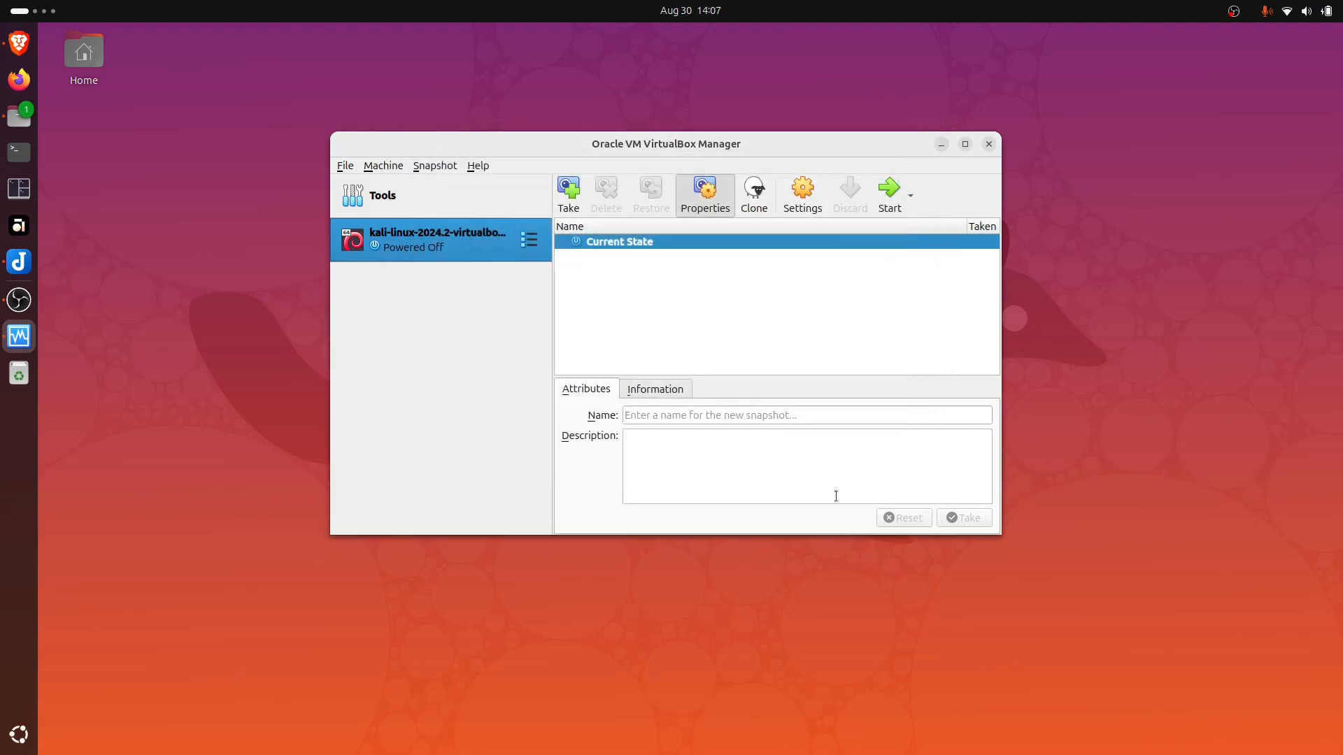
pyautogui.click(895, 206)
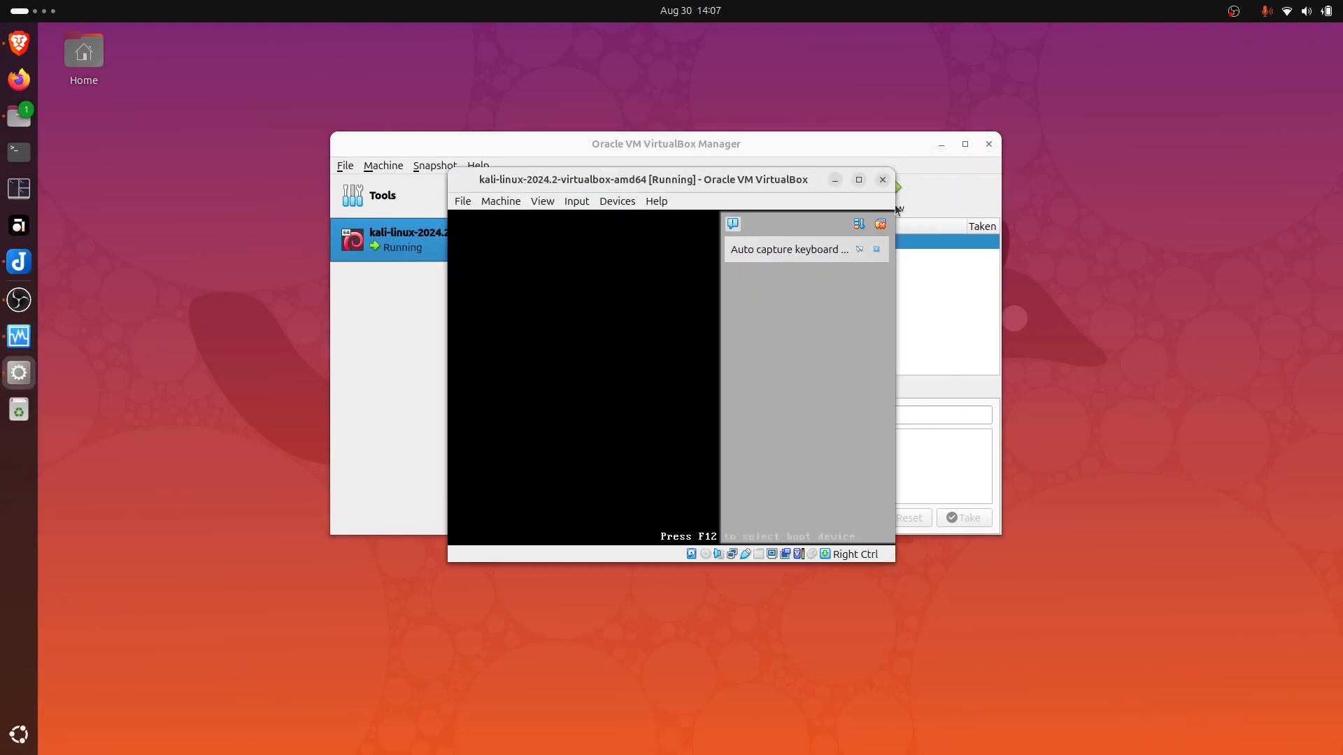
# Step: Dismiss the virtual machine's notifications, minimise the VirtualBox Manager, and move the machine window up into full view
pyautogui.click(880, 224)
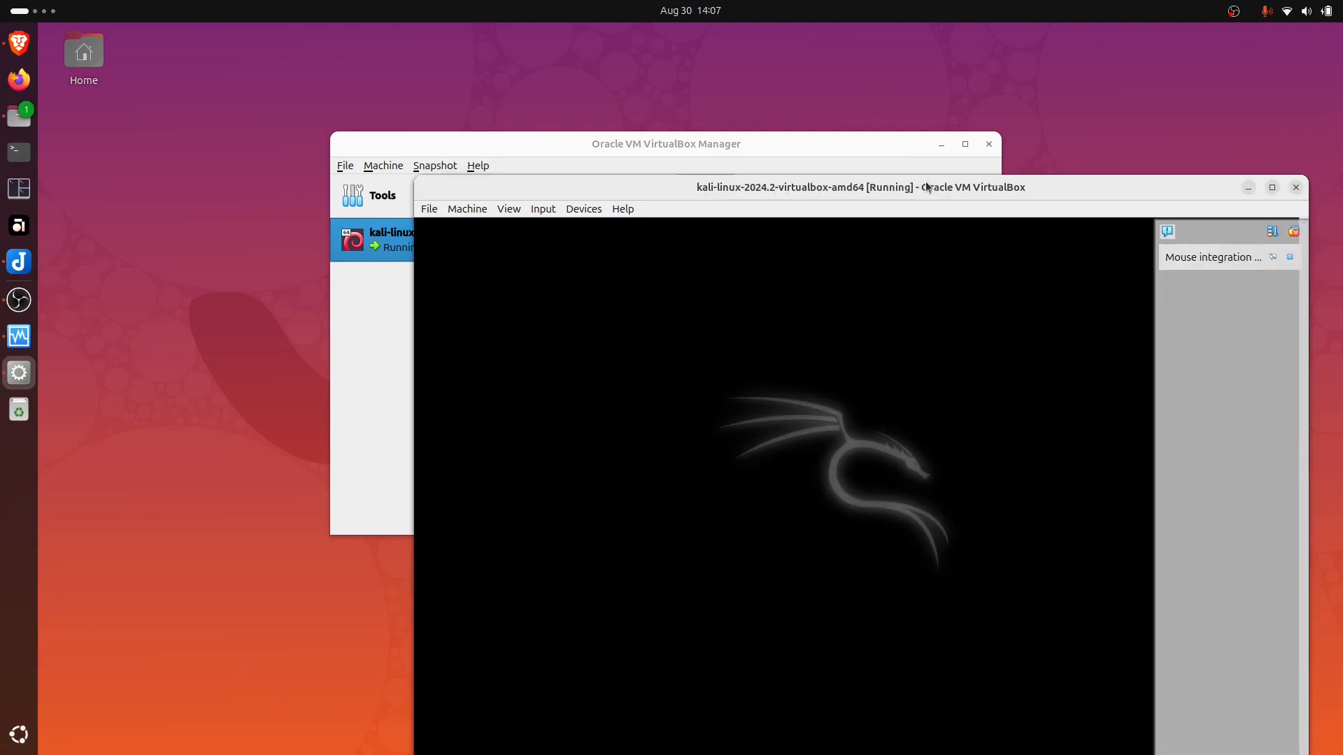
pyautogui.click(941, 145)
pyautogui.moveTo(980, 186); pyautogui.dragTo(891, 74)
pyautogui.click(1139, 126)
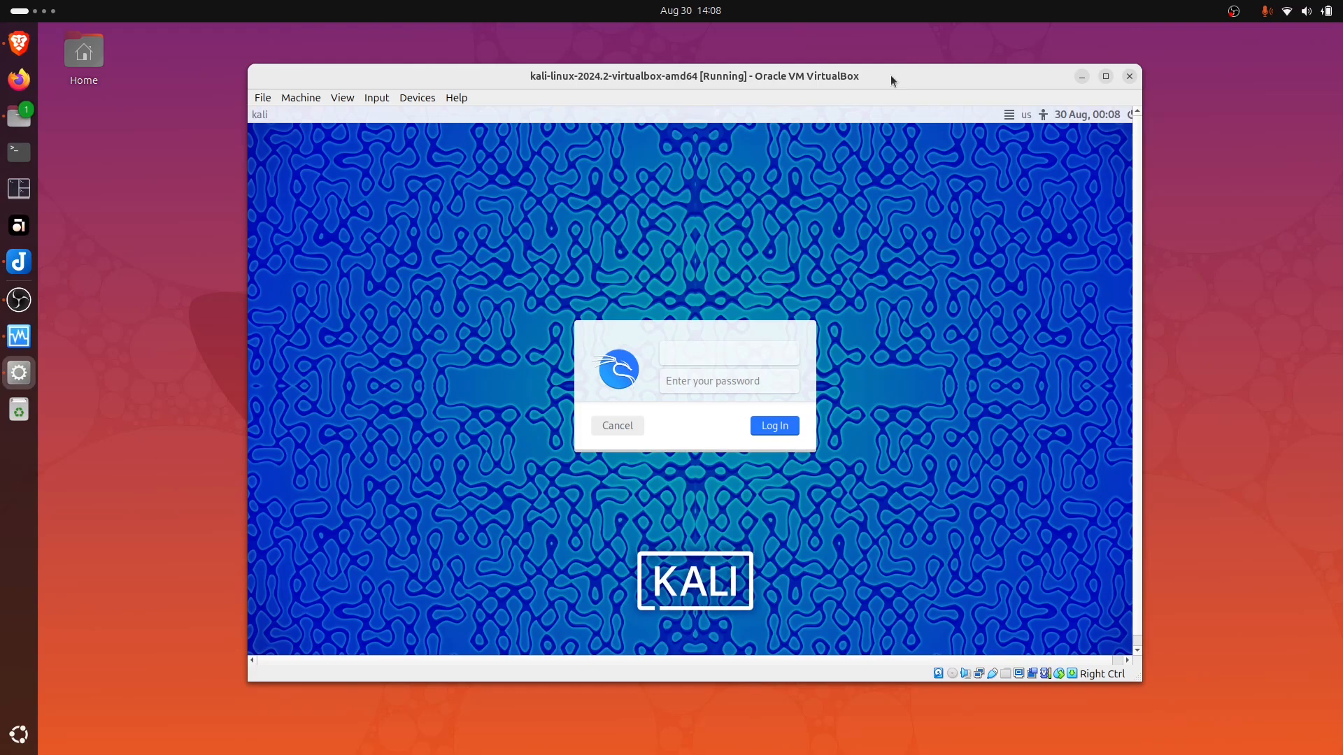
# Step: Log in to Kali by entering the default username and the account password
pyautogui.write('kali')
pyautogui.click(682, 382)
pyautogui.write('kali')
pyautogui.click(775, 428)
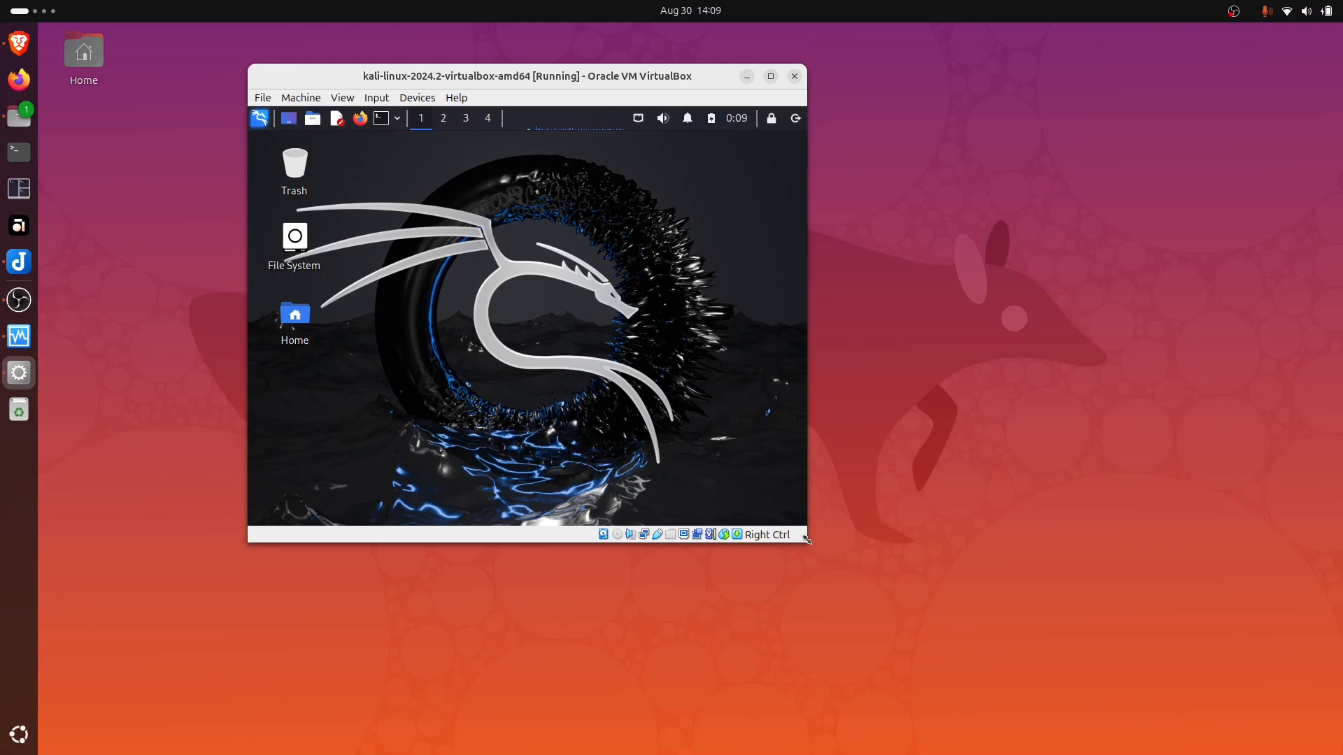
# Step: Enlarge and reposition the virtual machine window, finishing with it maximized on the host desktop
pyautogui.moveTo(806, 538); pyautogui.dragTo(1188, 694)
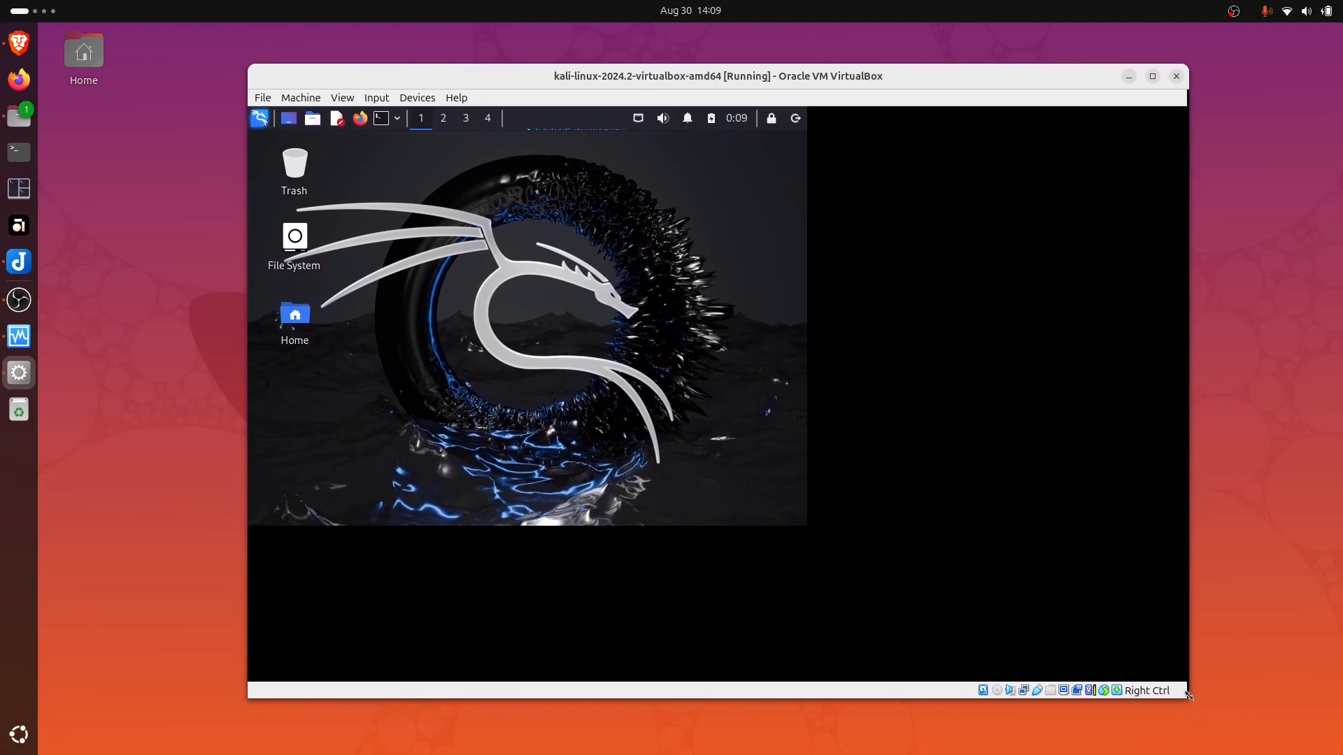
pyautogui.moveTo(786, 76); pyautogui.dragTo(730, 71)
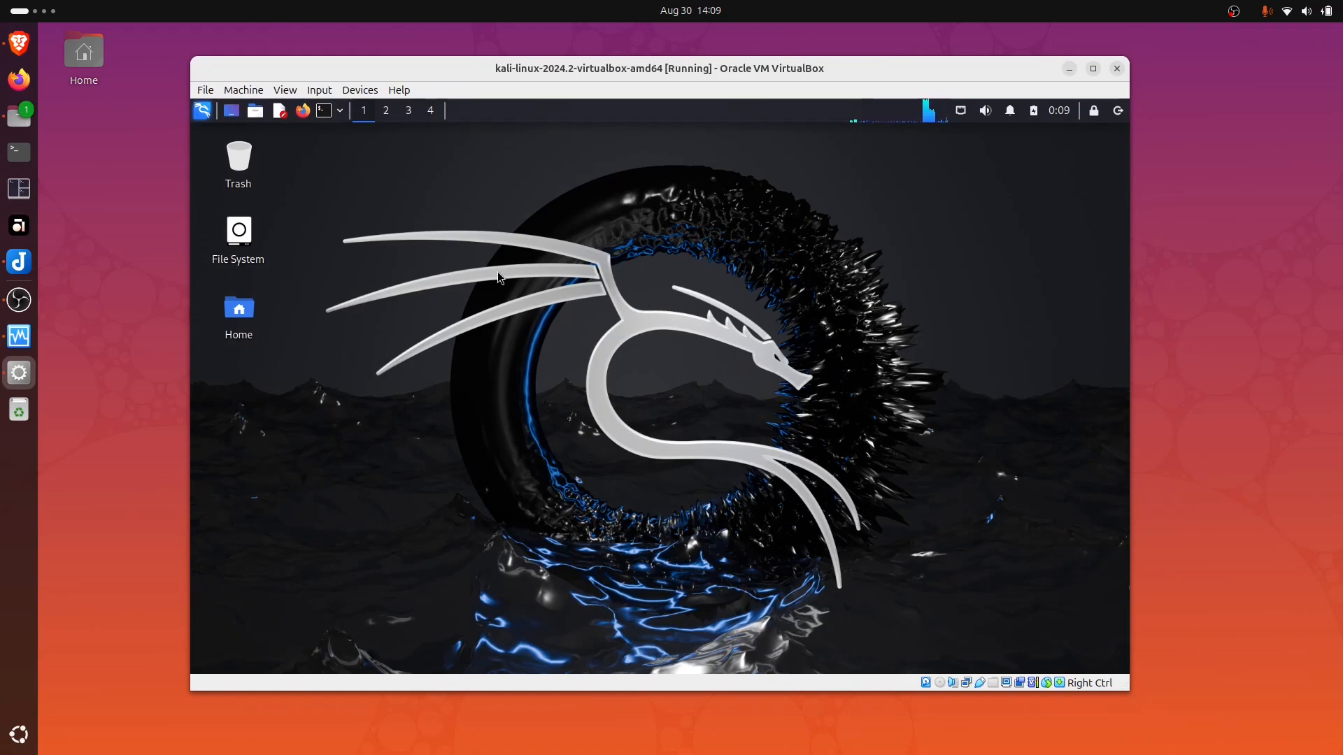
pyautogui.click(1093, 70)
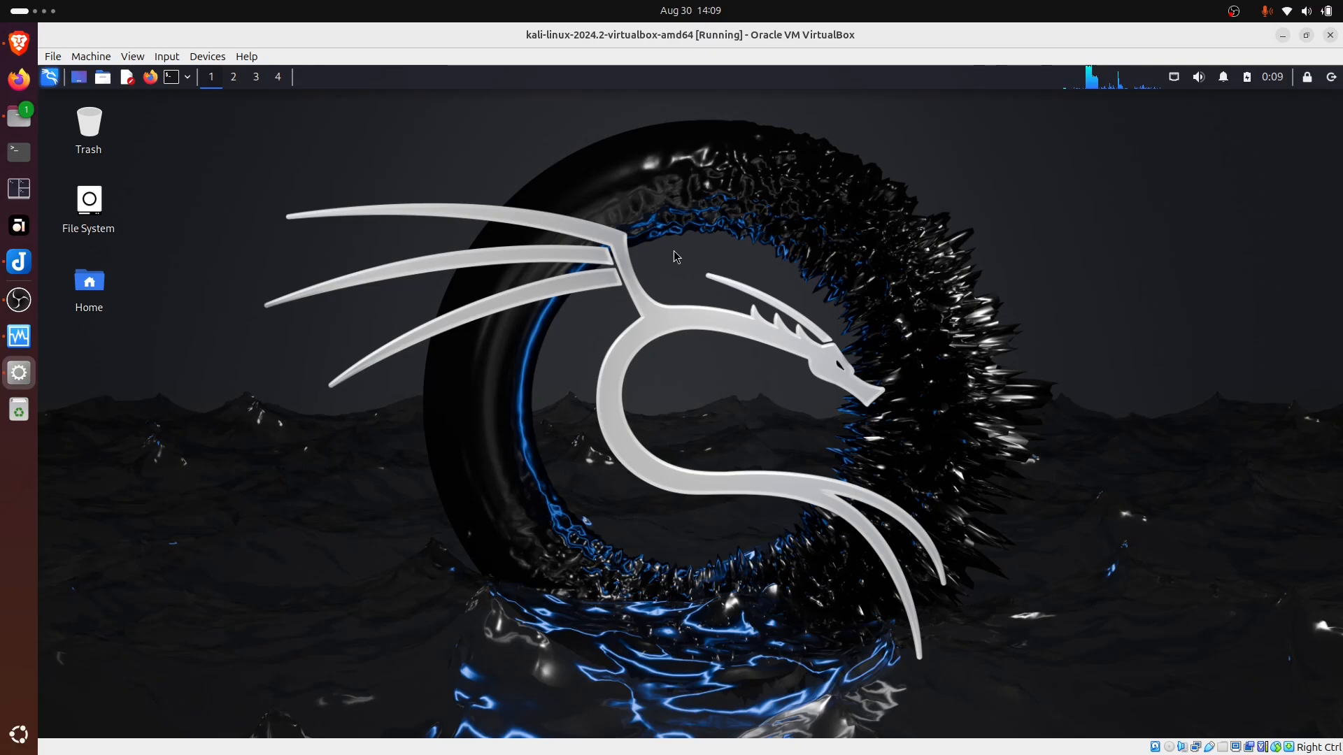
# Step: Switch the virtual machine to full-screen mode and return it to windowed mode
pyautogui.click(132, 56)
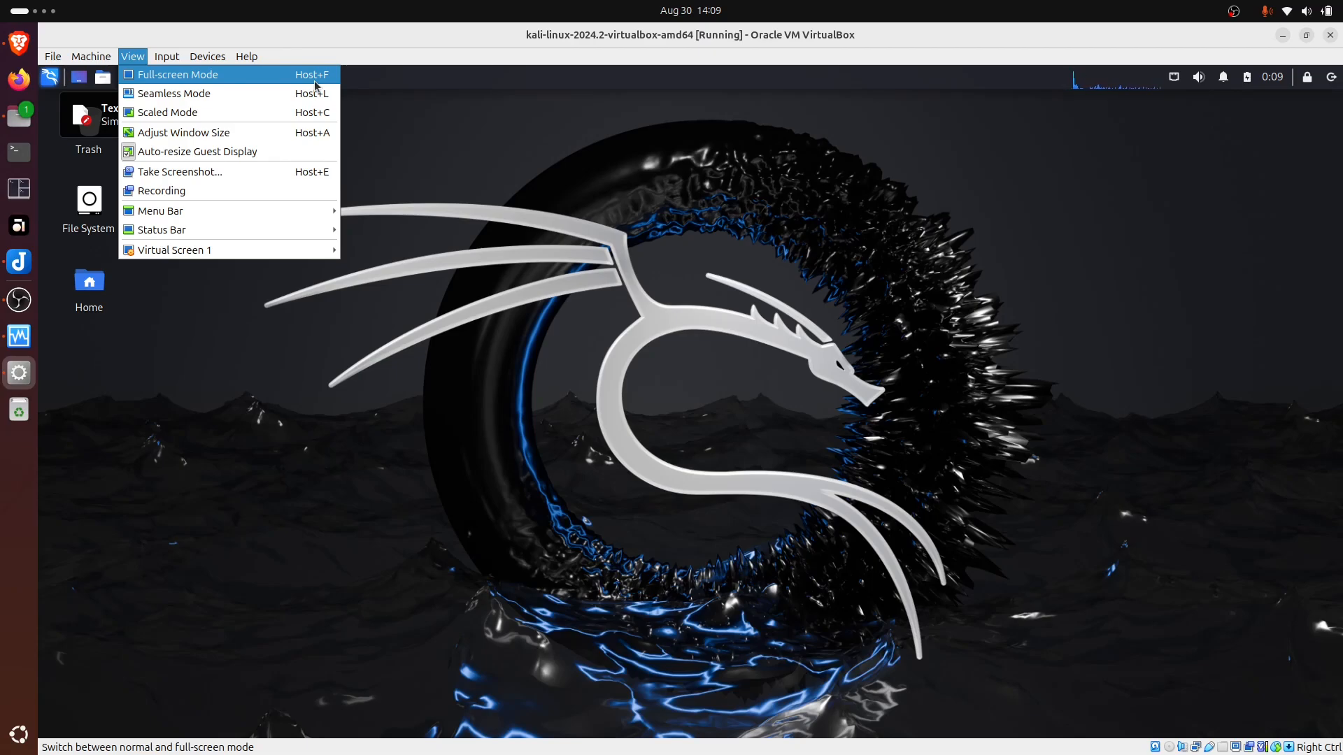
pyautogui.click(526, 46)
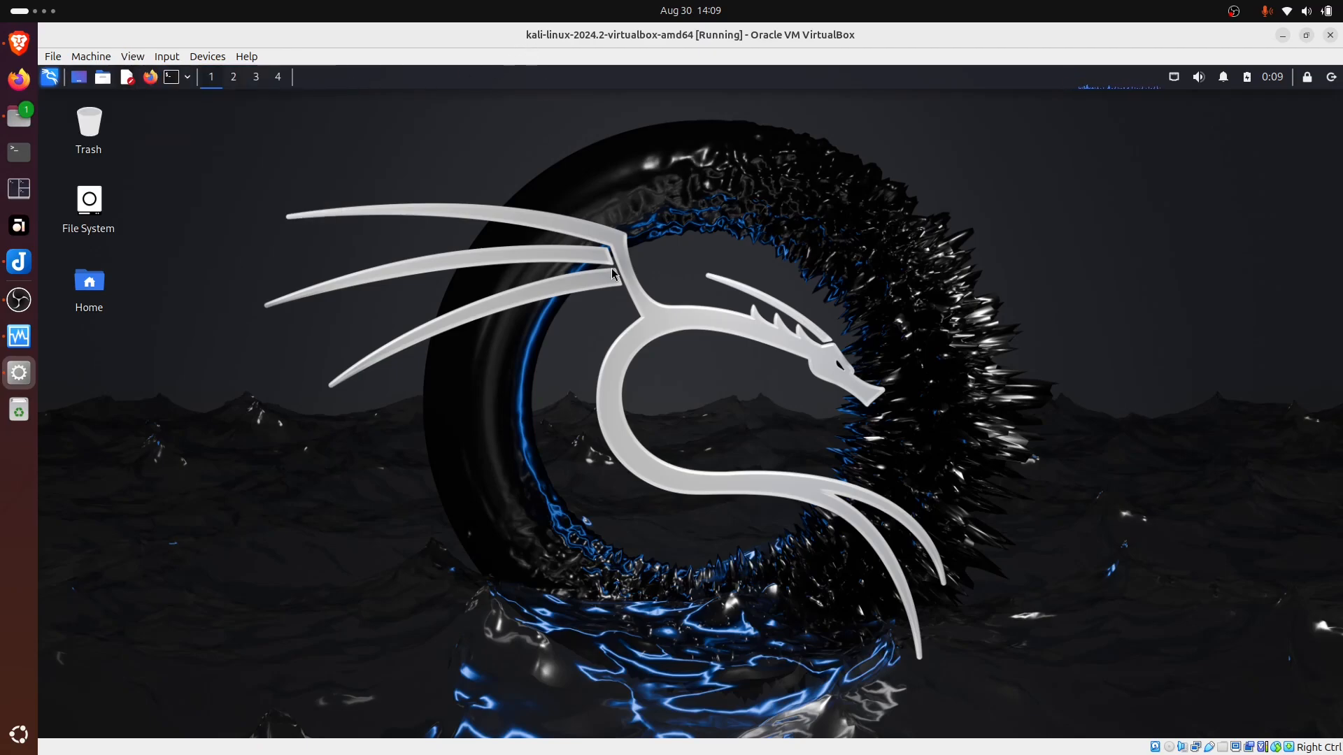
pyautogui.press('Control_R+f')
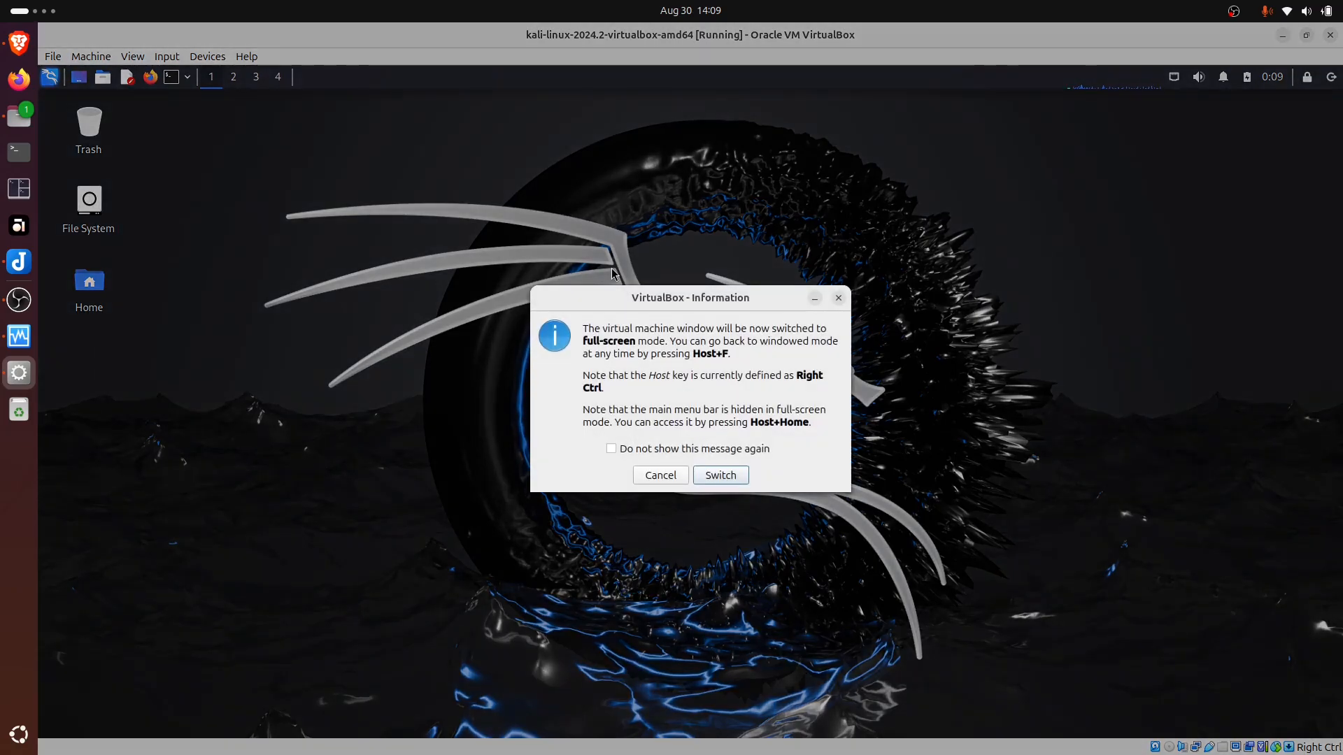
pyautogui.click(720, 482)
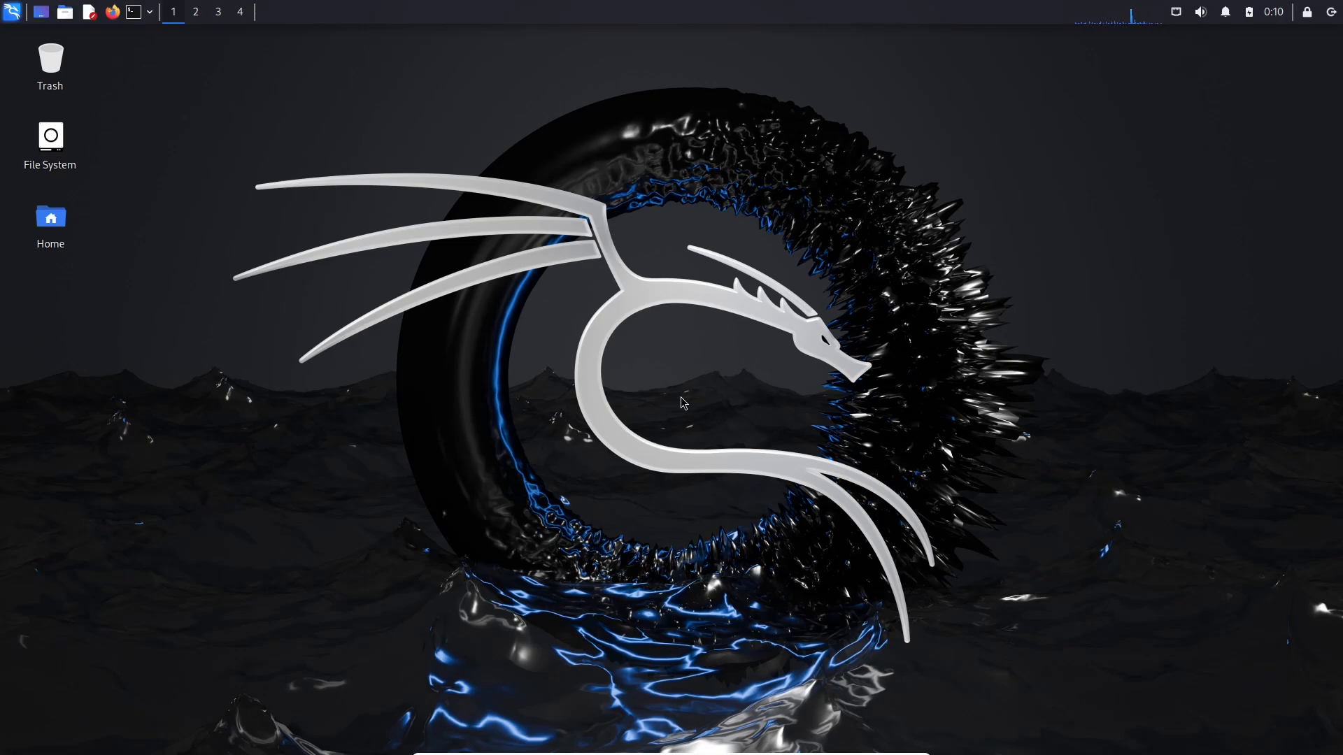
pyautogui.hotkey('ctrl', 'f')
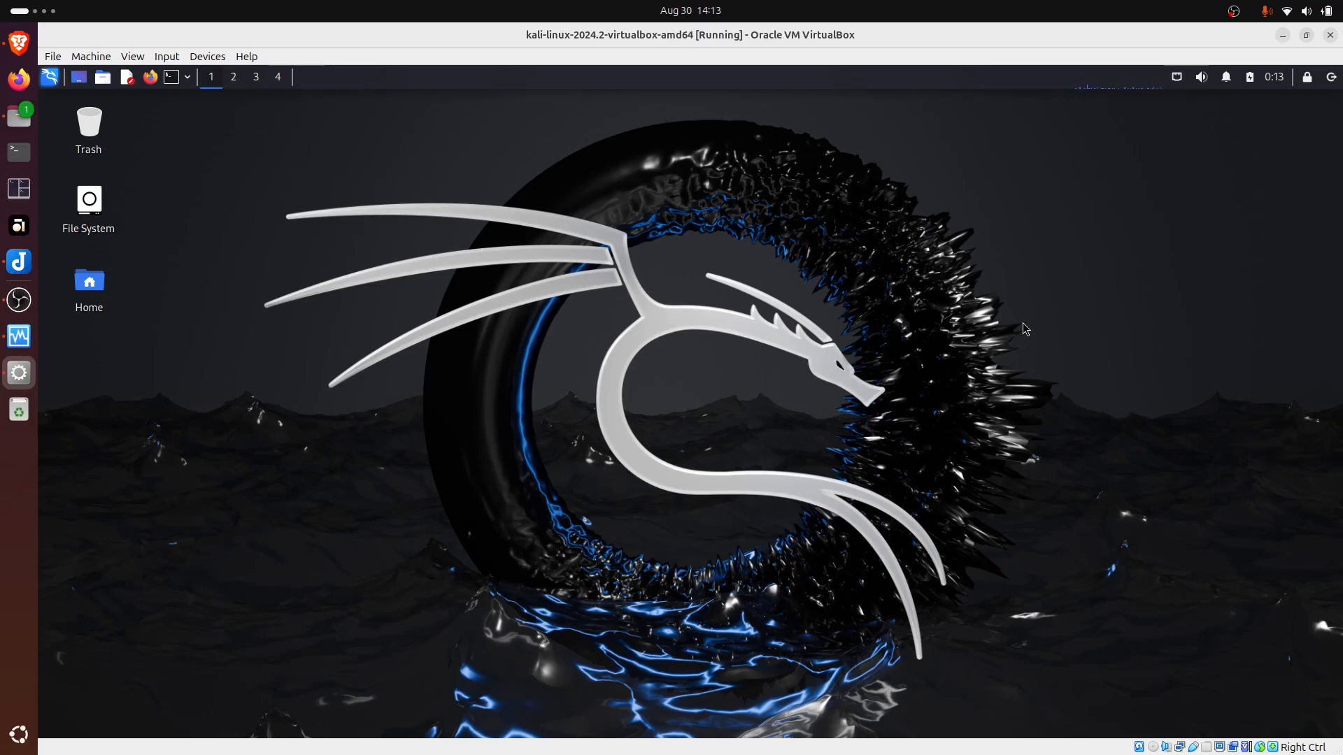
# Step: Take a snapshot of the running Kali machine named "Snapshot 1 - base install" from the VirtualBox Manager
pyautogui.click(1282, 36)
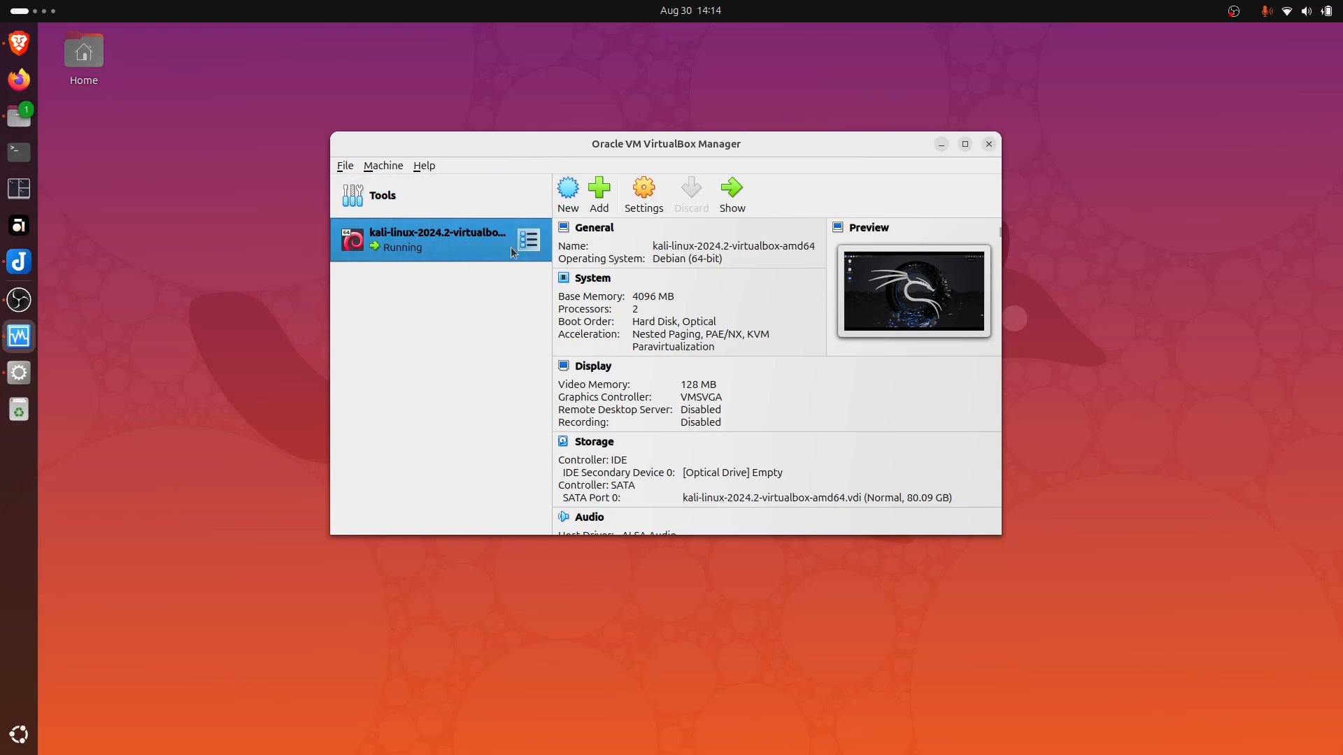
pyautogui.click(530, 242)
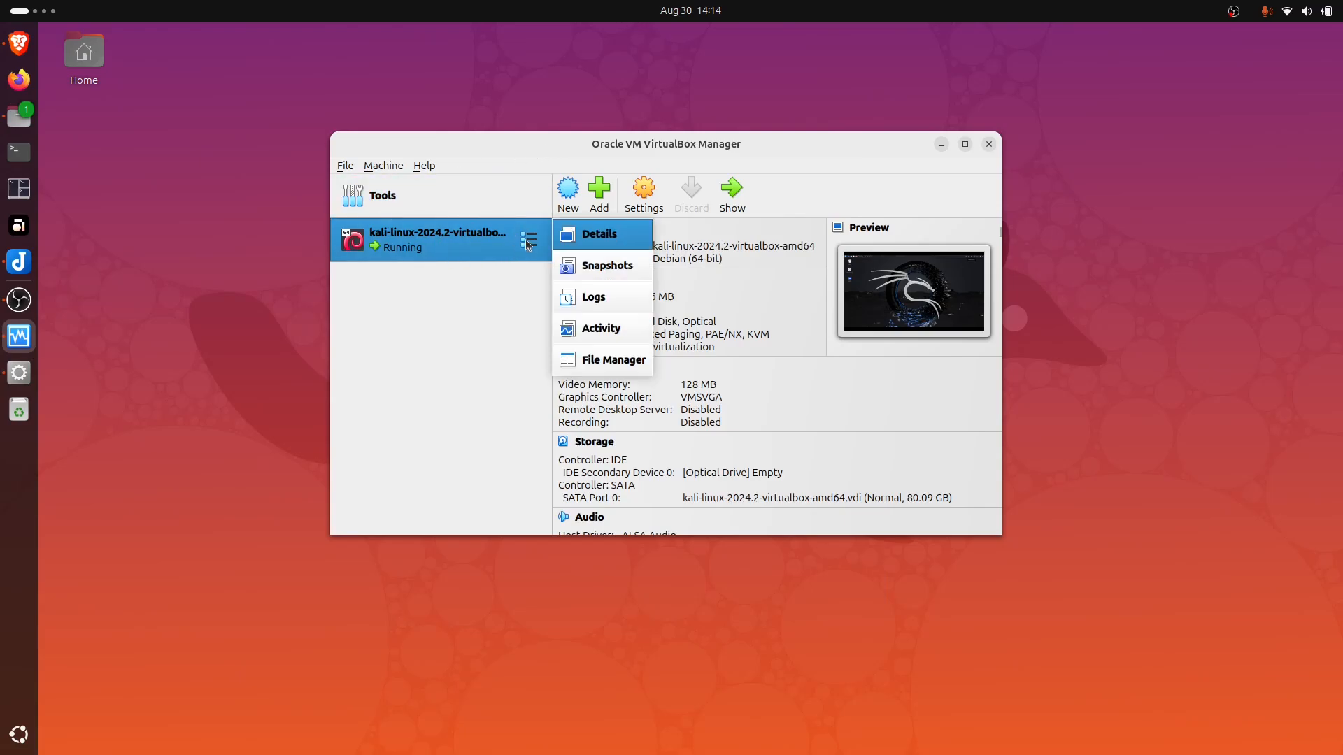
pyautogui.click(589, 270)
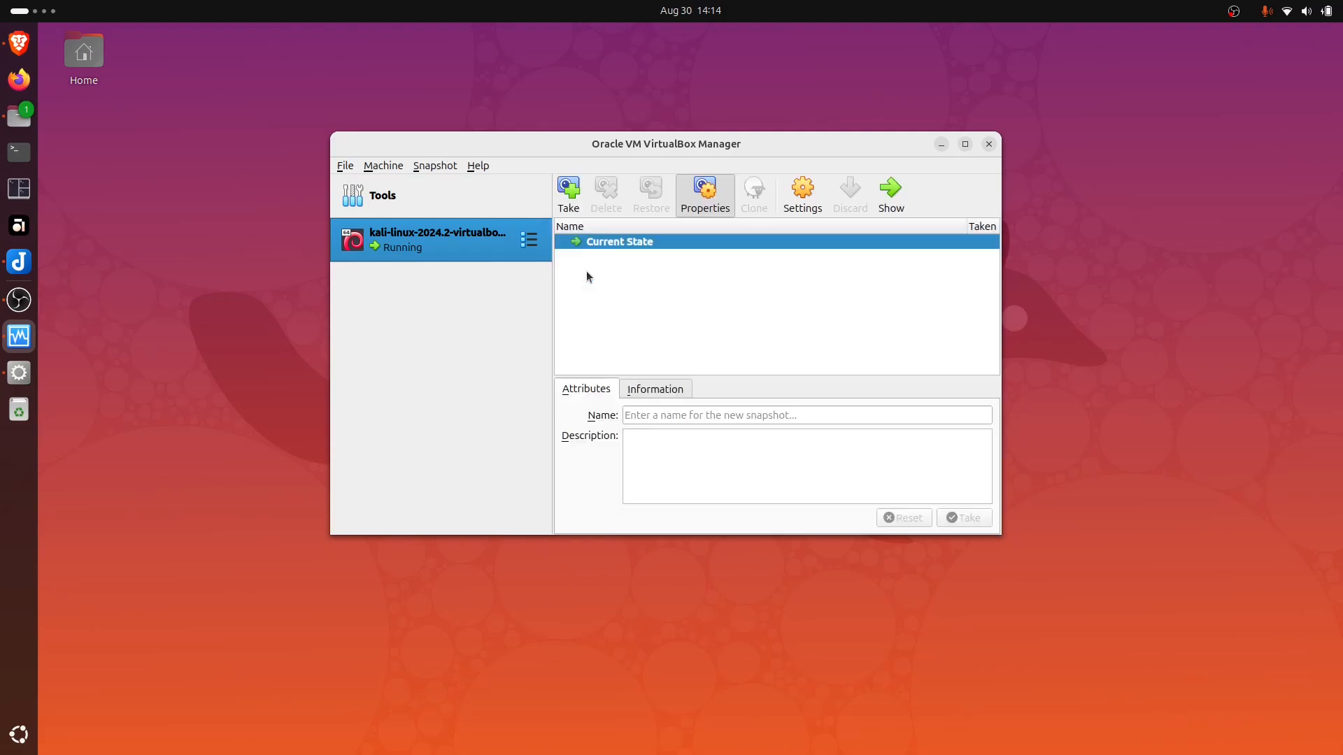
pyautogui.click(568, 192)
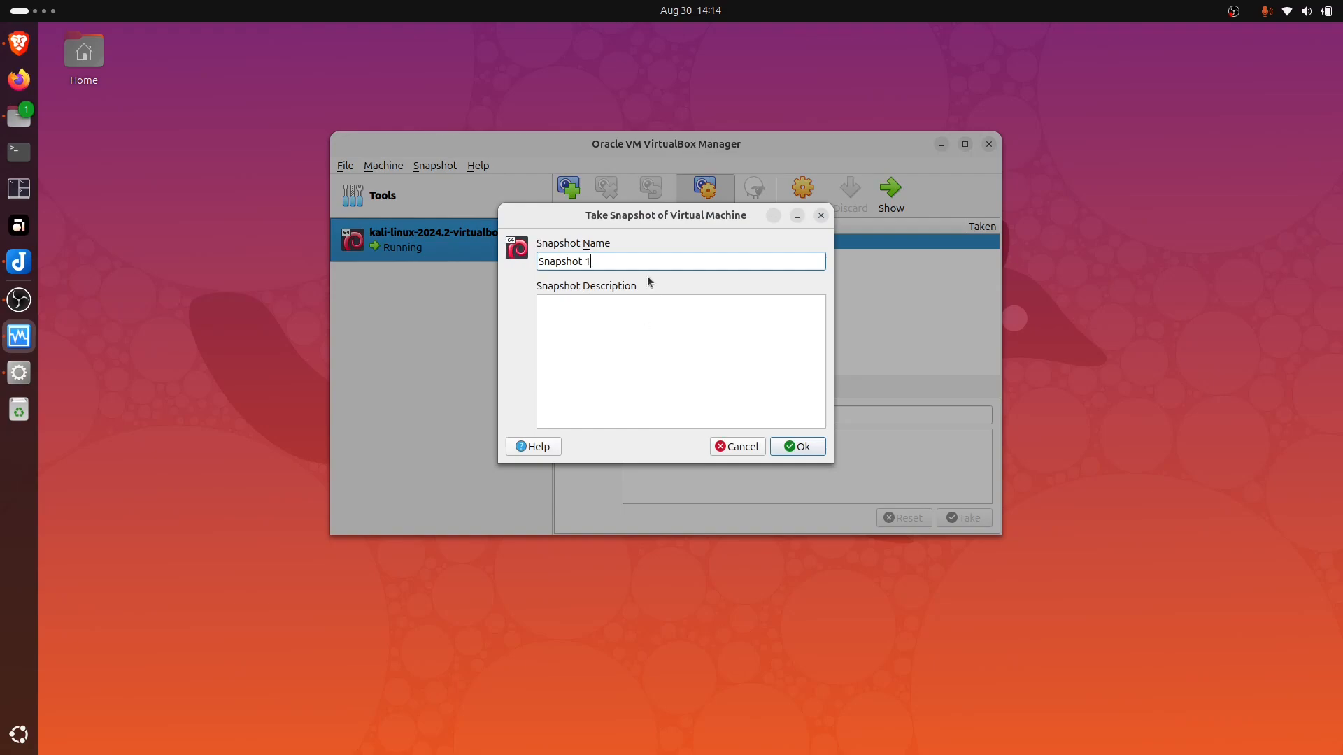
pyautogui.write('- base install')
pyautogui.click(796, 447)
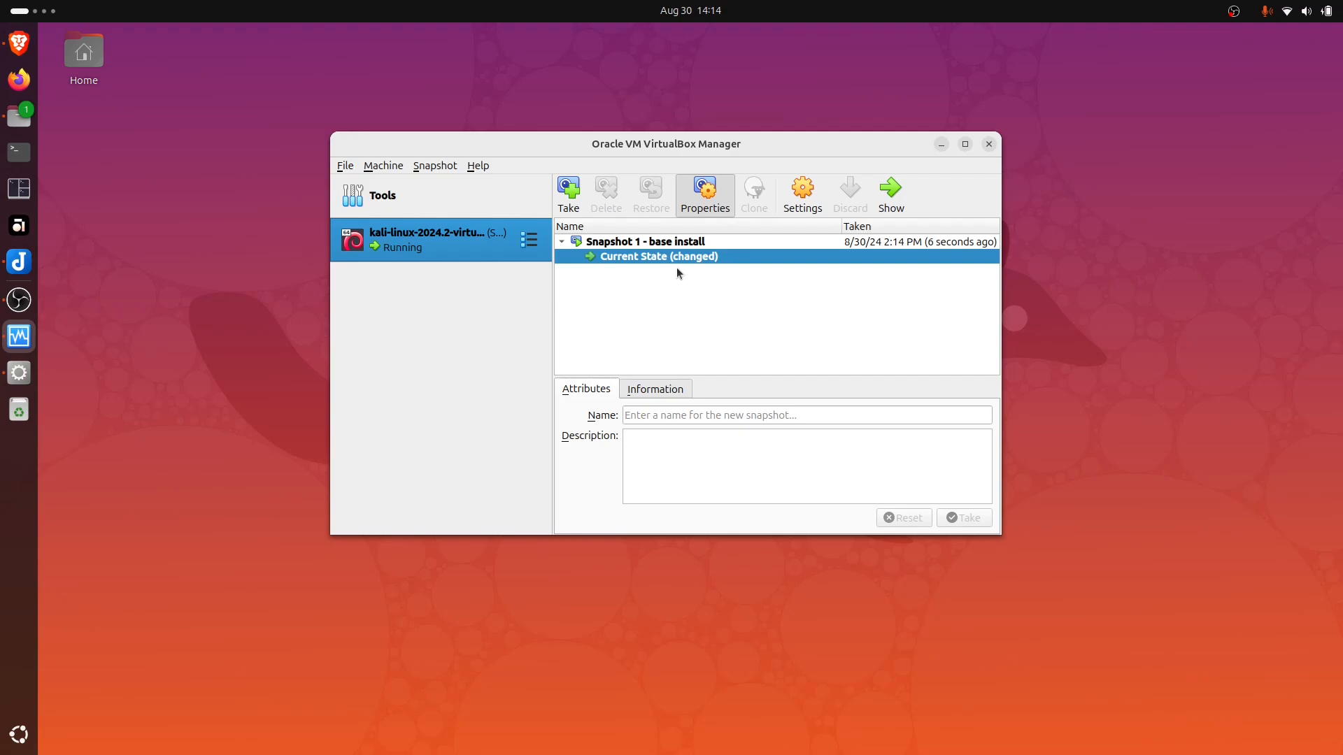
# Step: Examine the actions available for the base install snapshot, including restoring, deleting and cloning
pyautogui.click(703, 242)
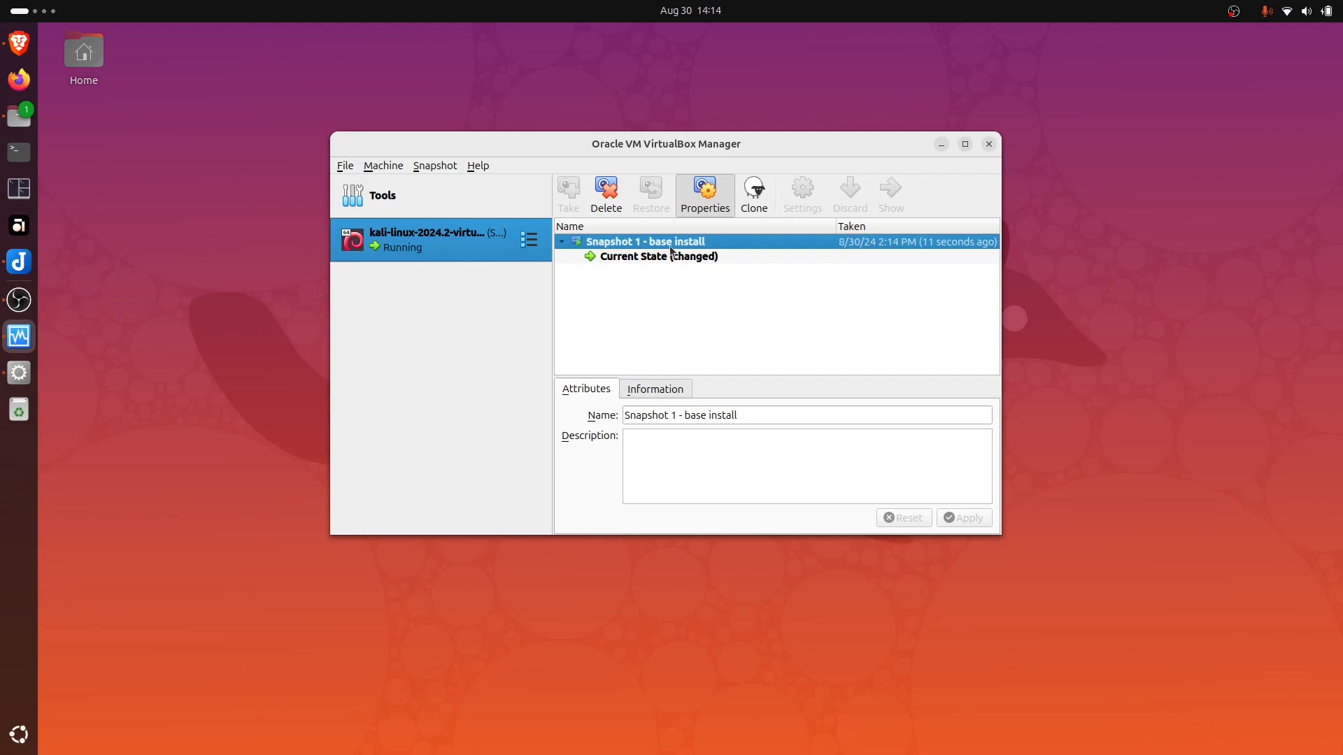
pyautogui.rightClick(714, 242)
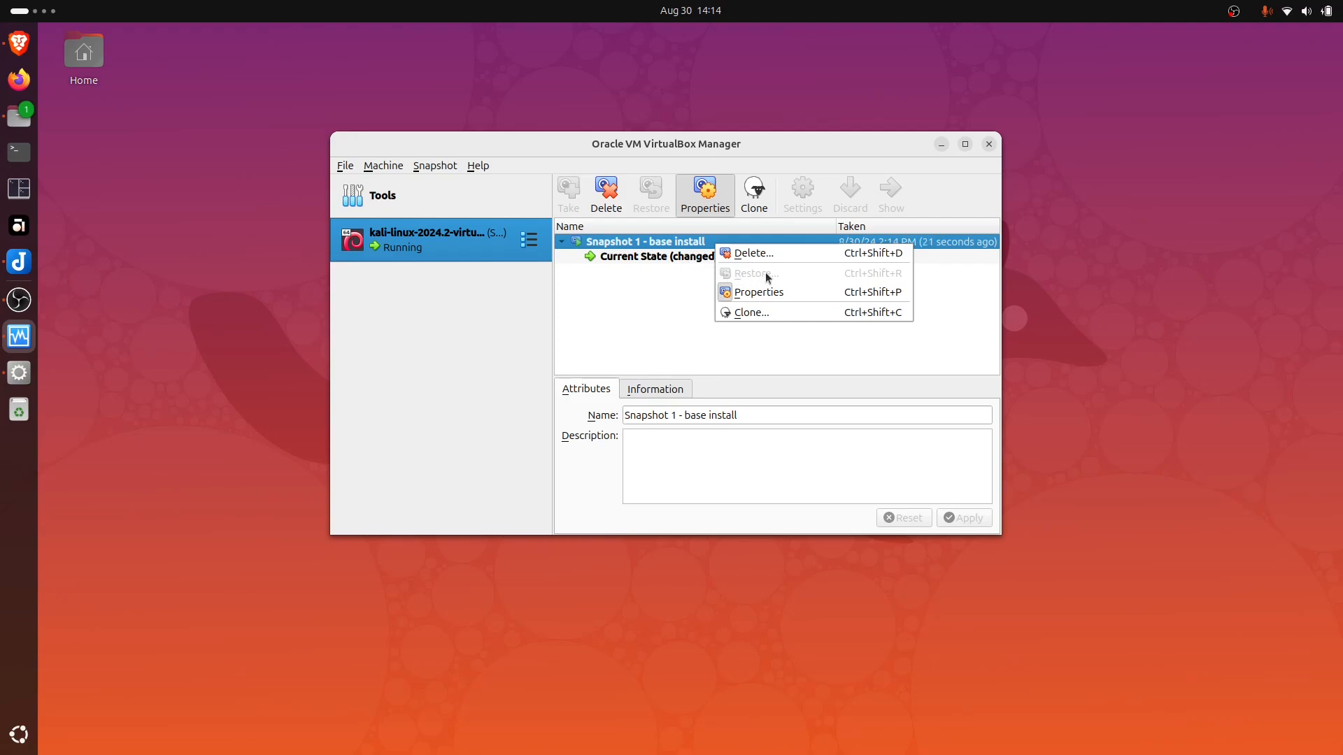
pyautogui.click(690, 270)
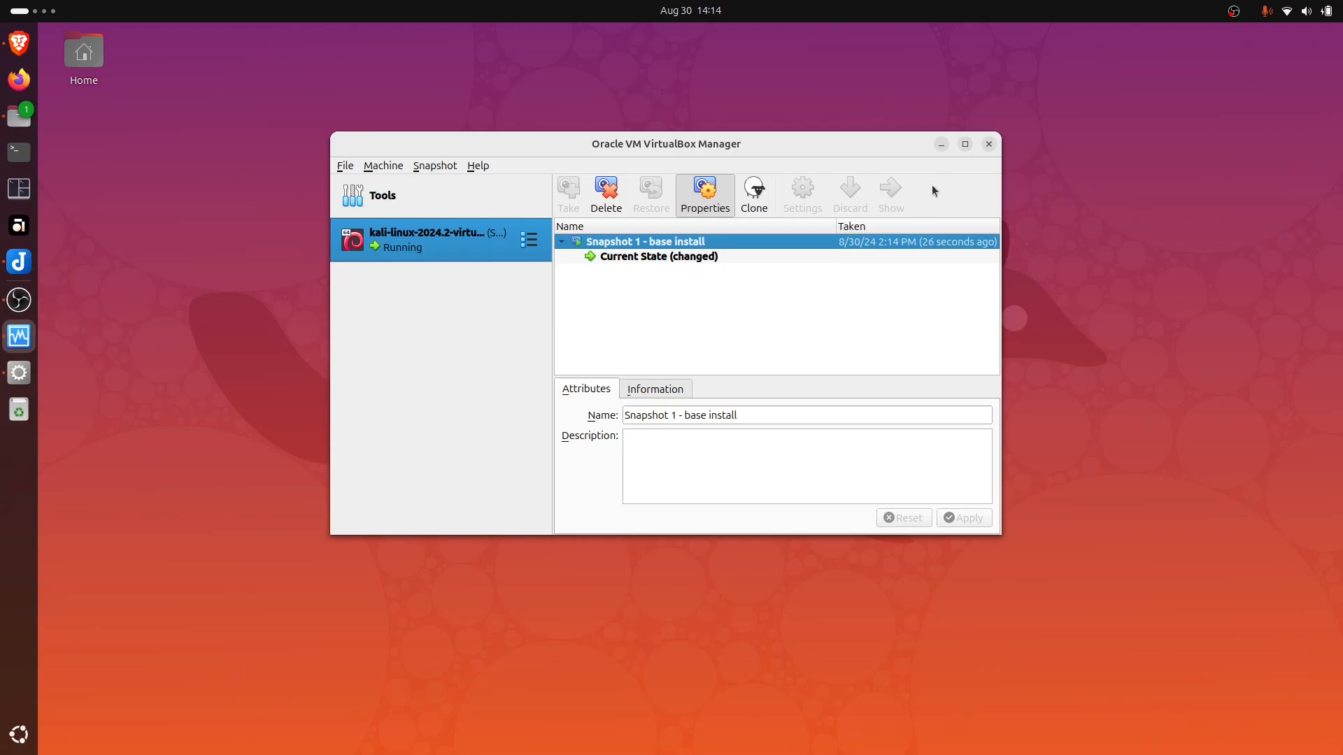
pyautogui.click(24, 374)
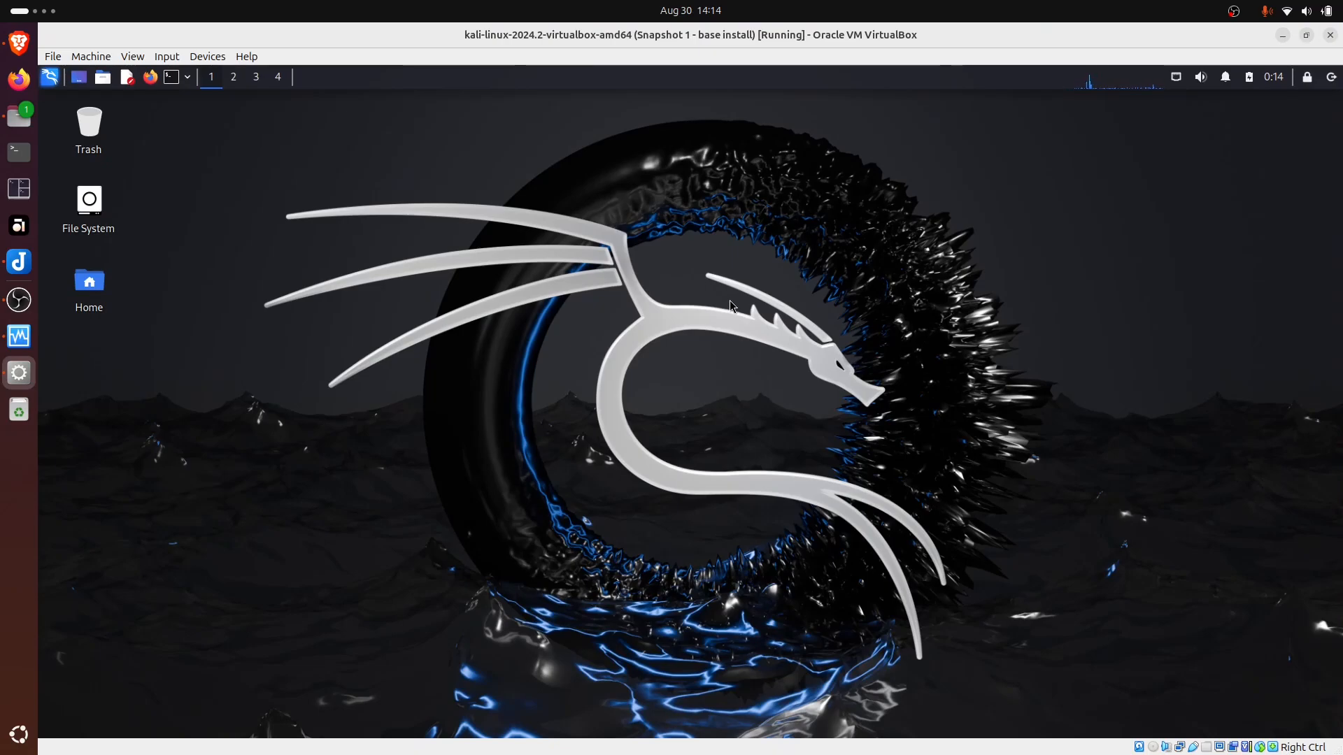
pyautogui.click(151, 77)
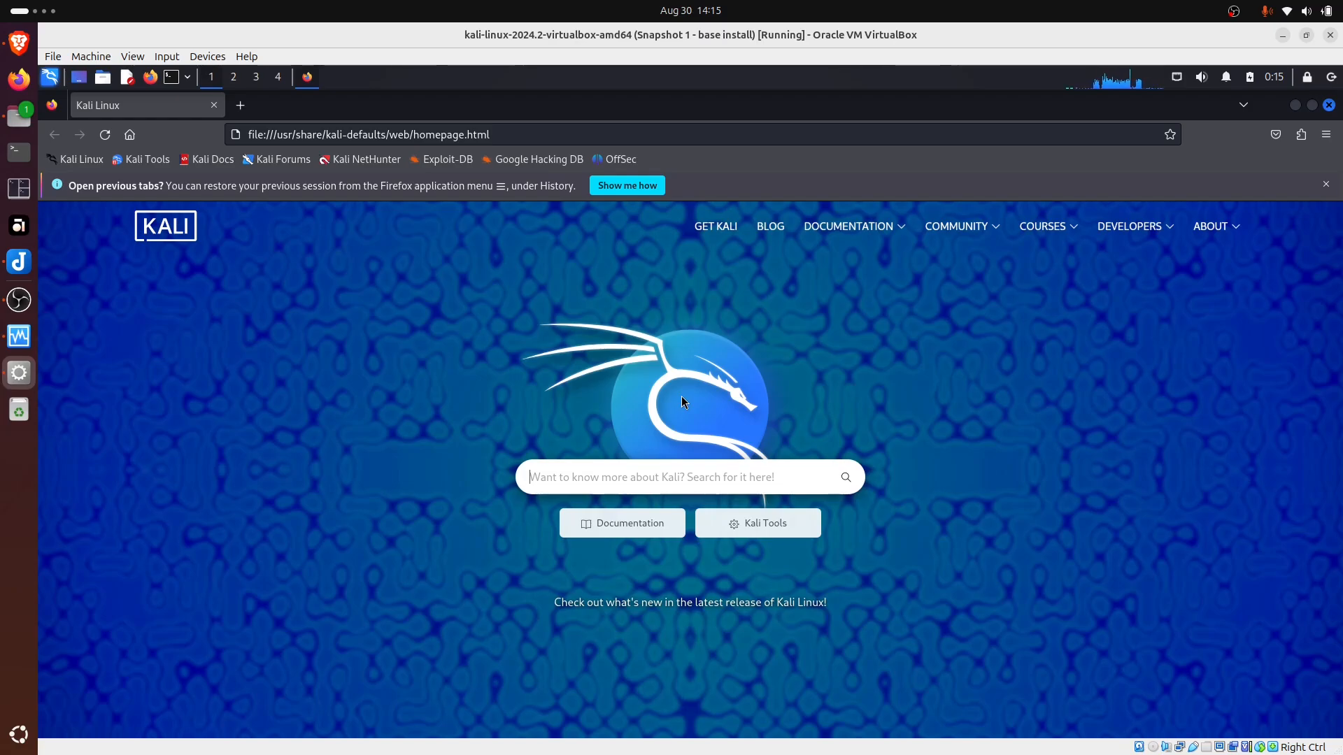
pyautogui.click(545, 130)
pyautogui.write('w')
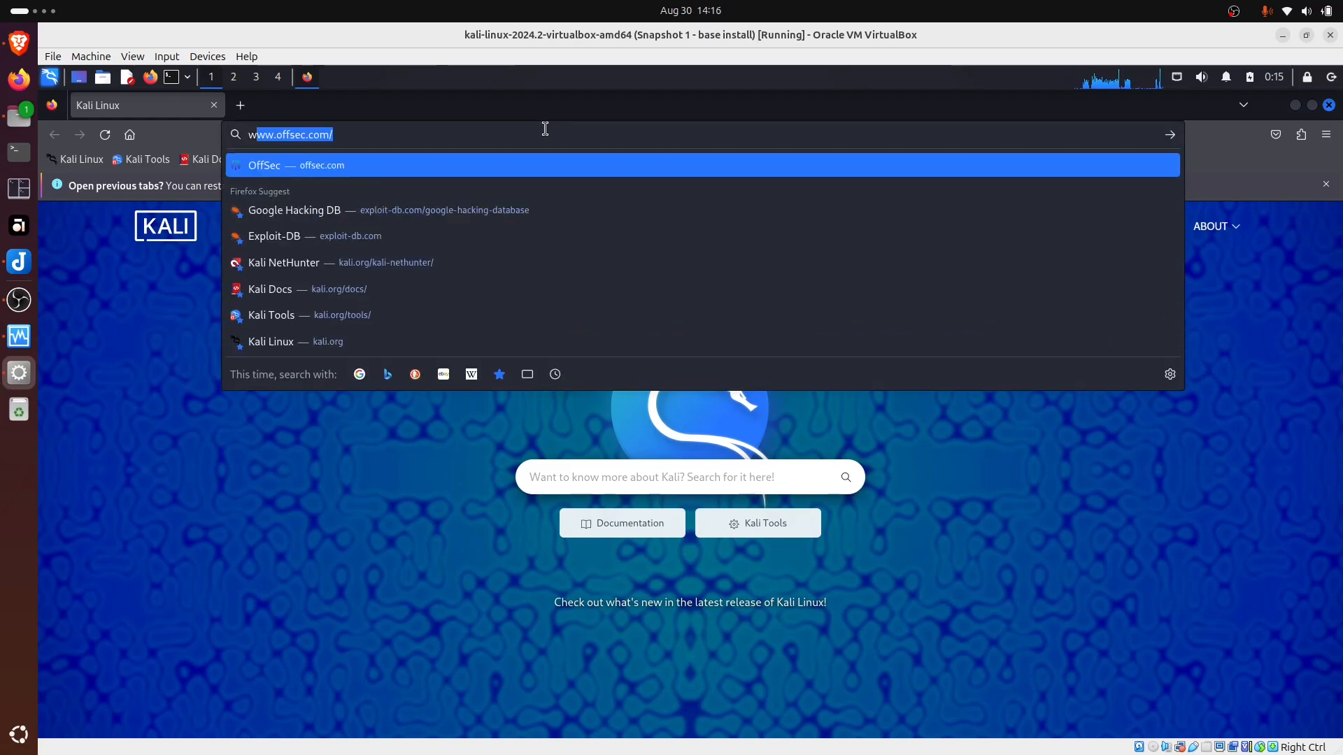
pyautogui.write('ww.tryhackme.com')
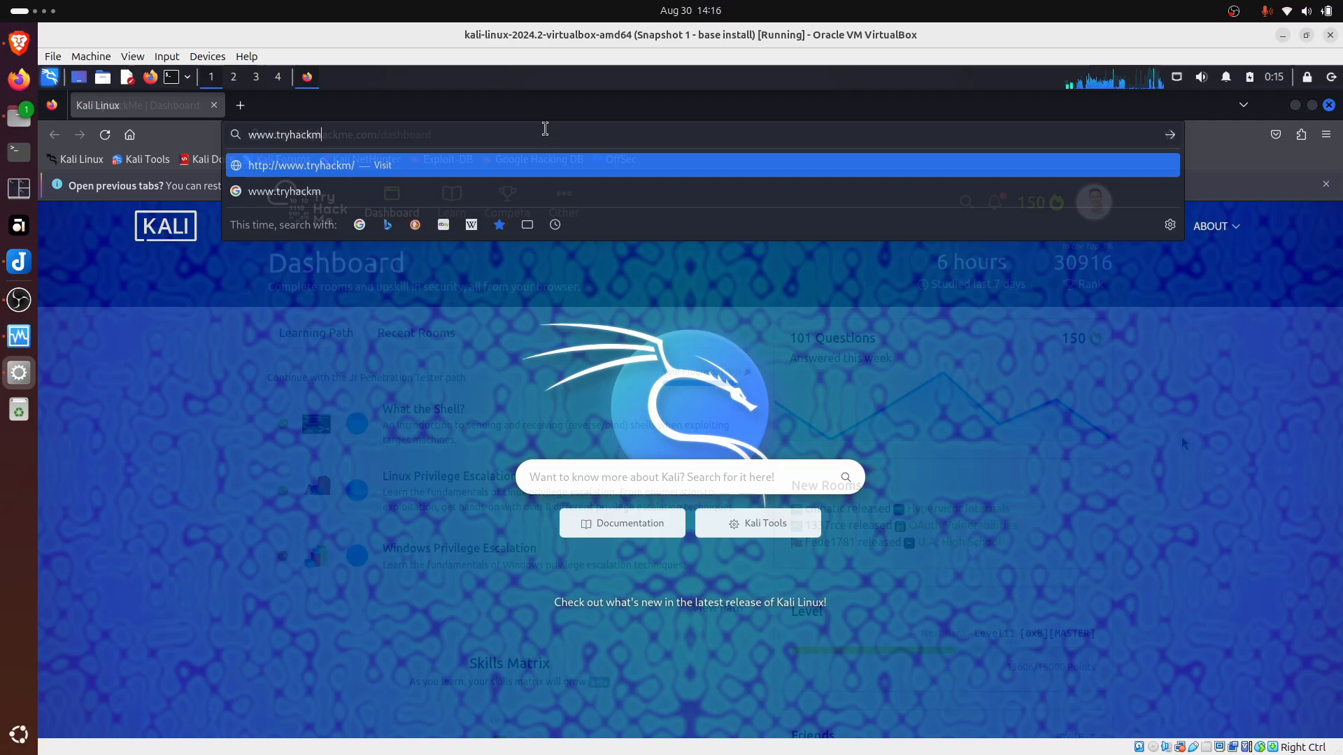
pyautogui.press('Return')
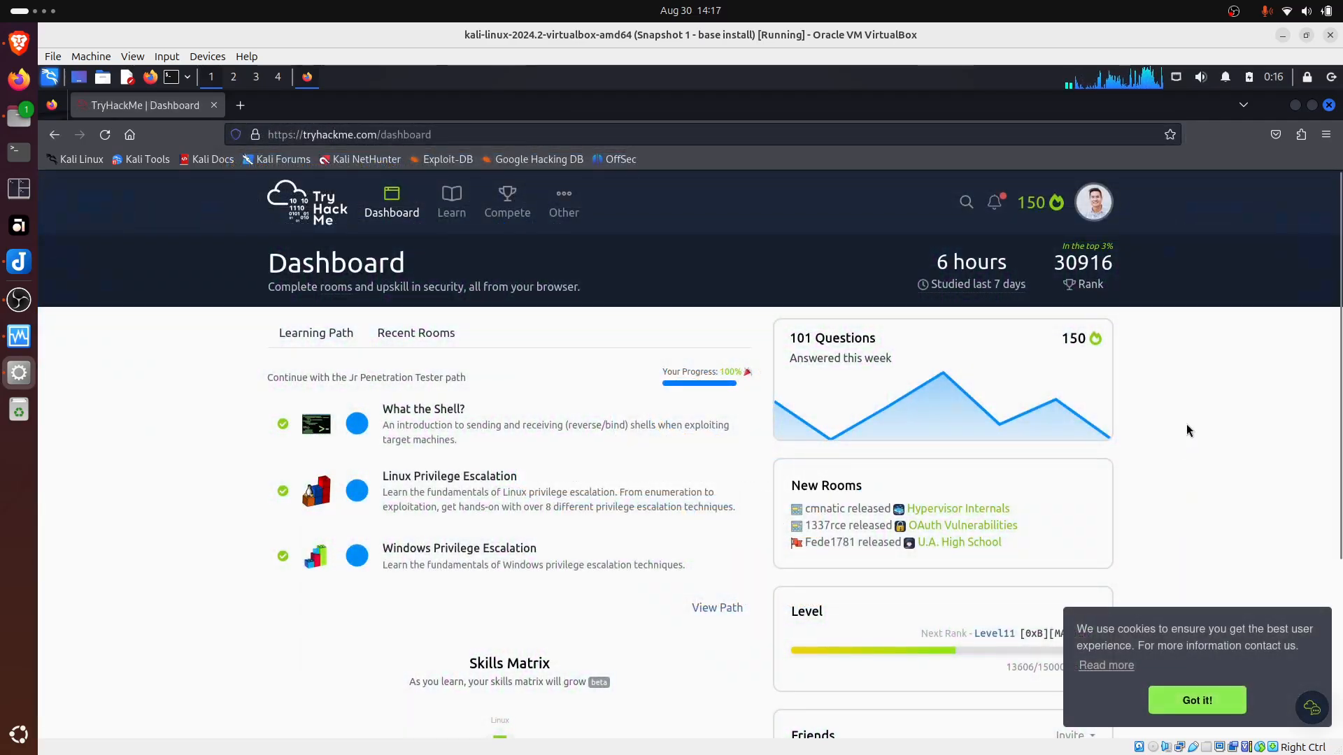
# Step: Open the TryHackMe account's Access page with its OpenVPN server settings
pyautogui.click(1095, 216)
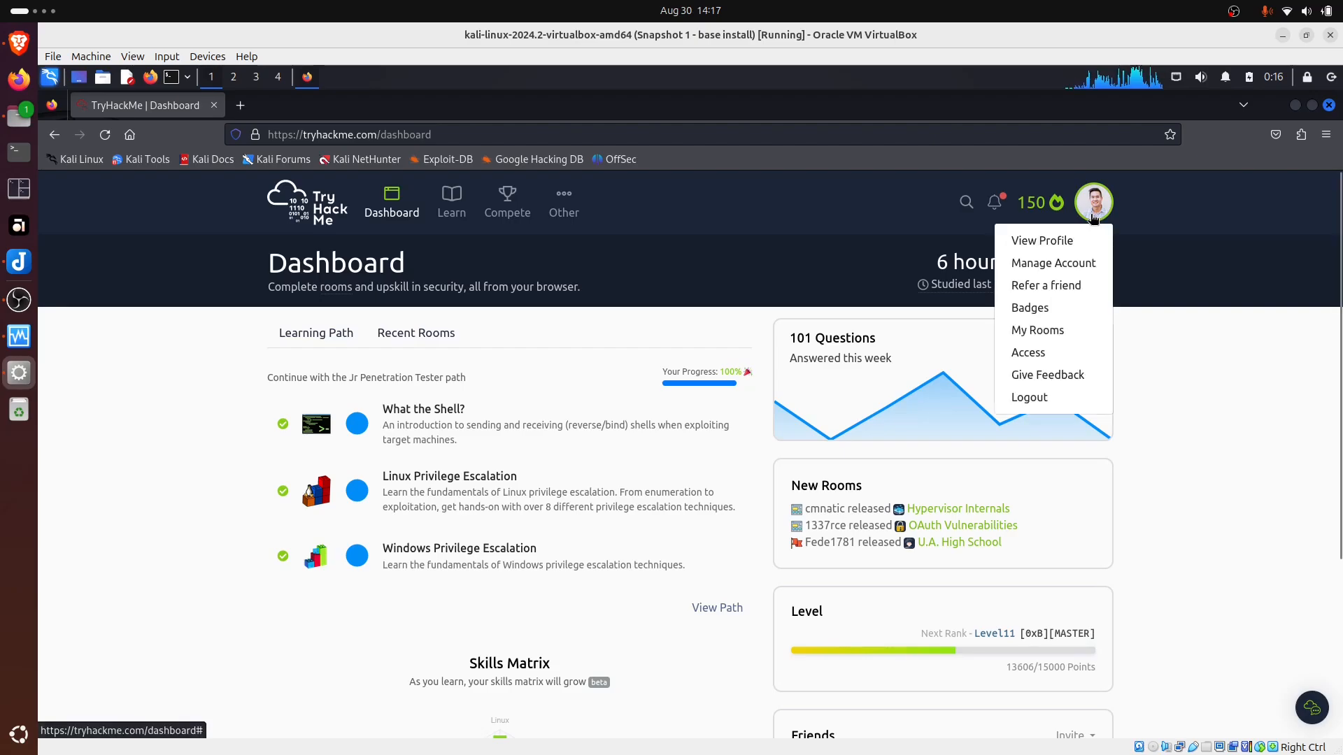
pyautogui.click(1032, 353)
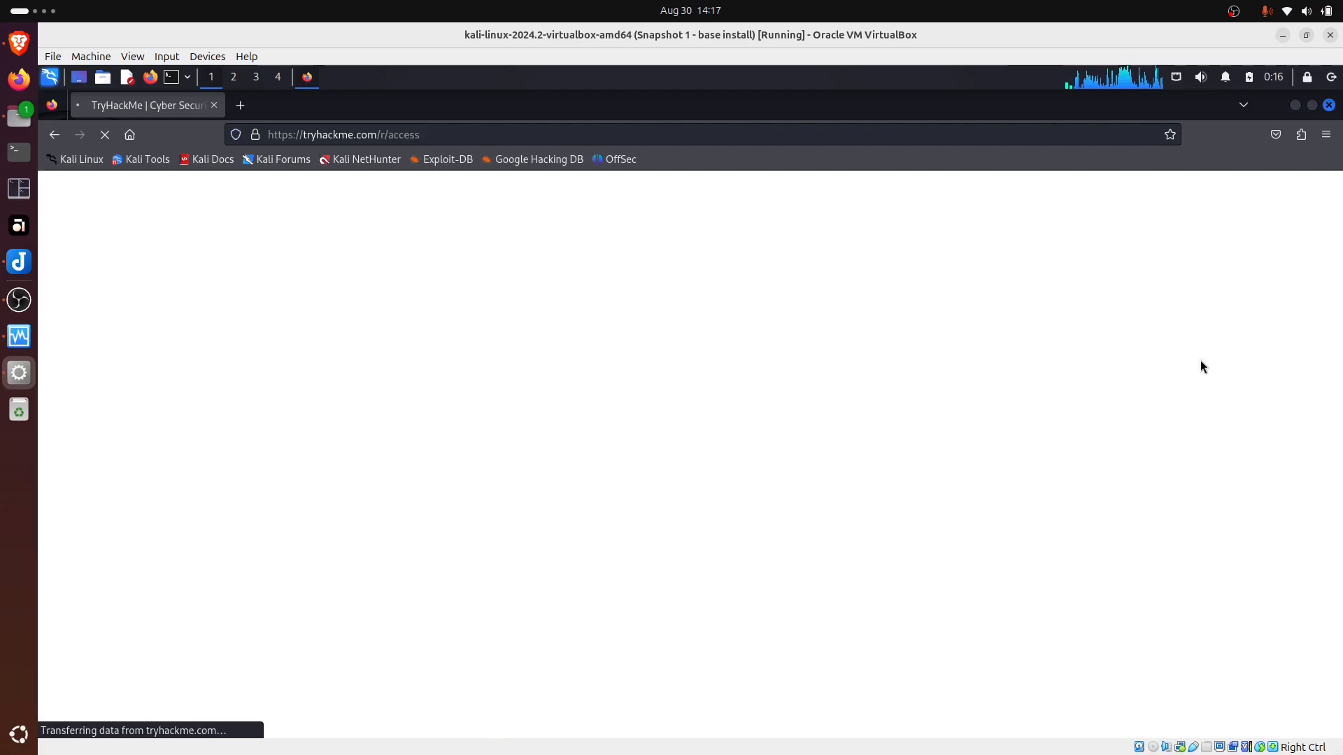
pyautogui.scroll(-2, 225, 493)
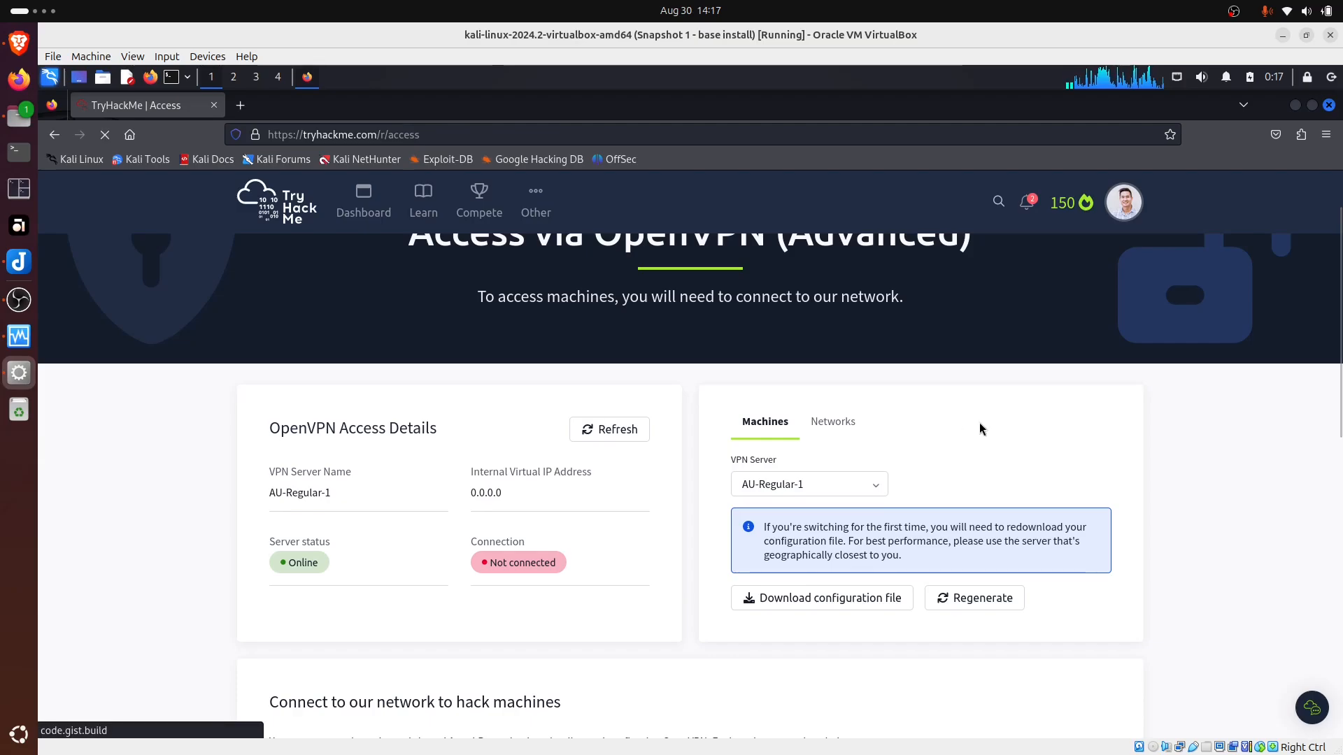
# Step: Choose AU-Regular-1 as the VPN server for machines and download its configuration file
pyautogui.click(876, 484)
pyautogui.scroll(-1, 849, 602)
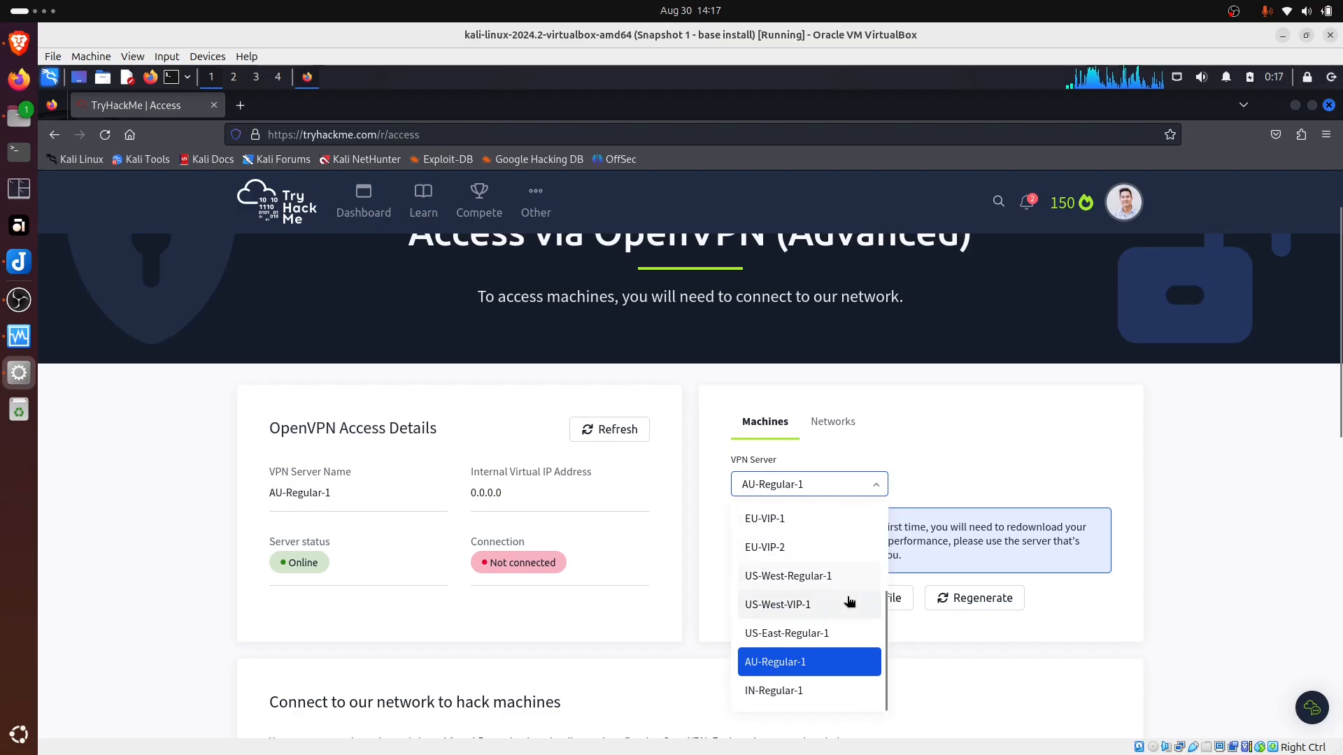
pyautogui.scroll(3, 850, 602)
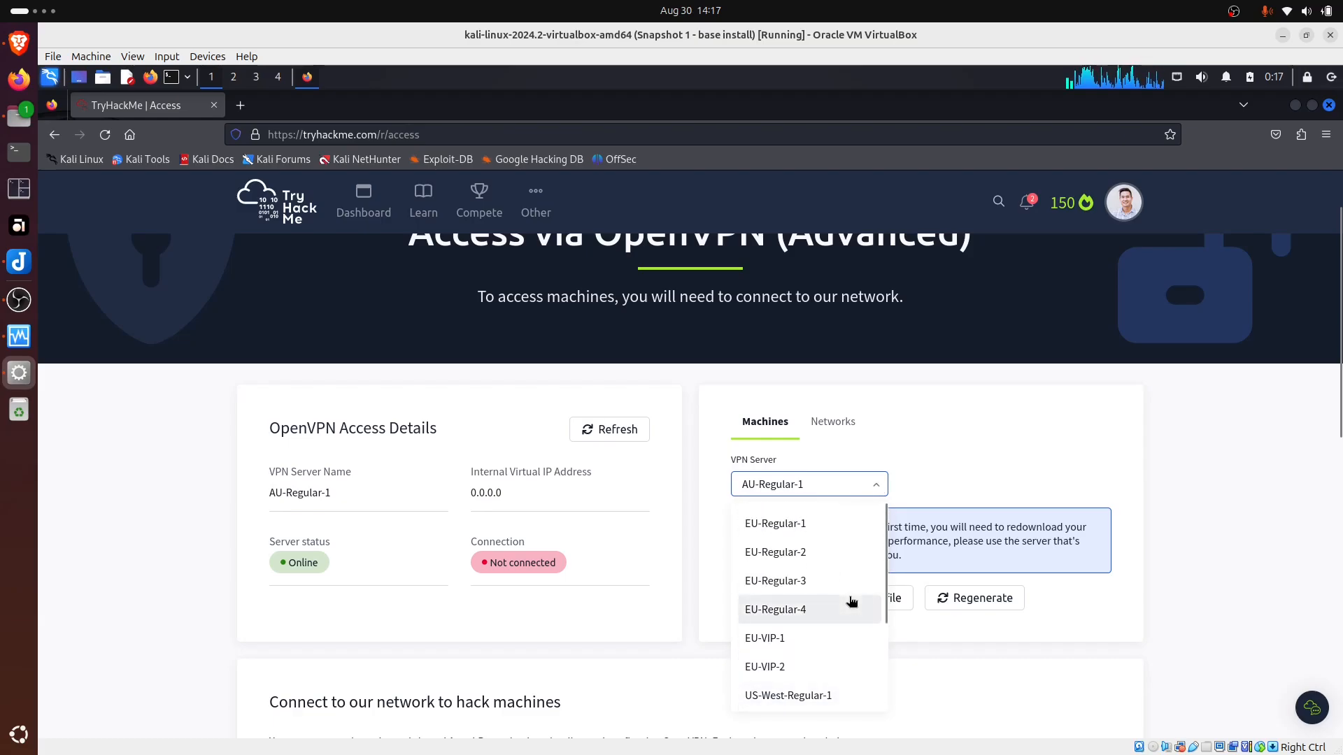
pyautogui.scroll(-3, 850, 602)
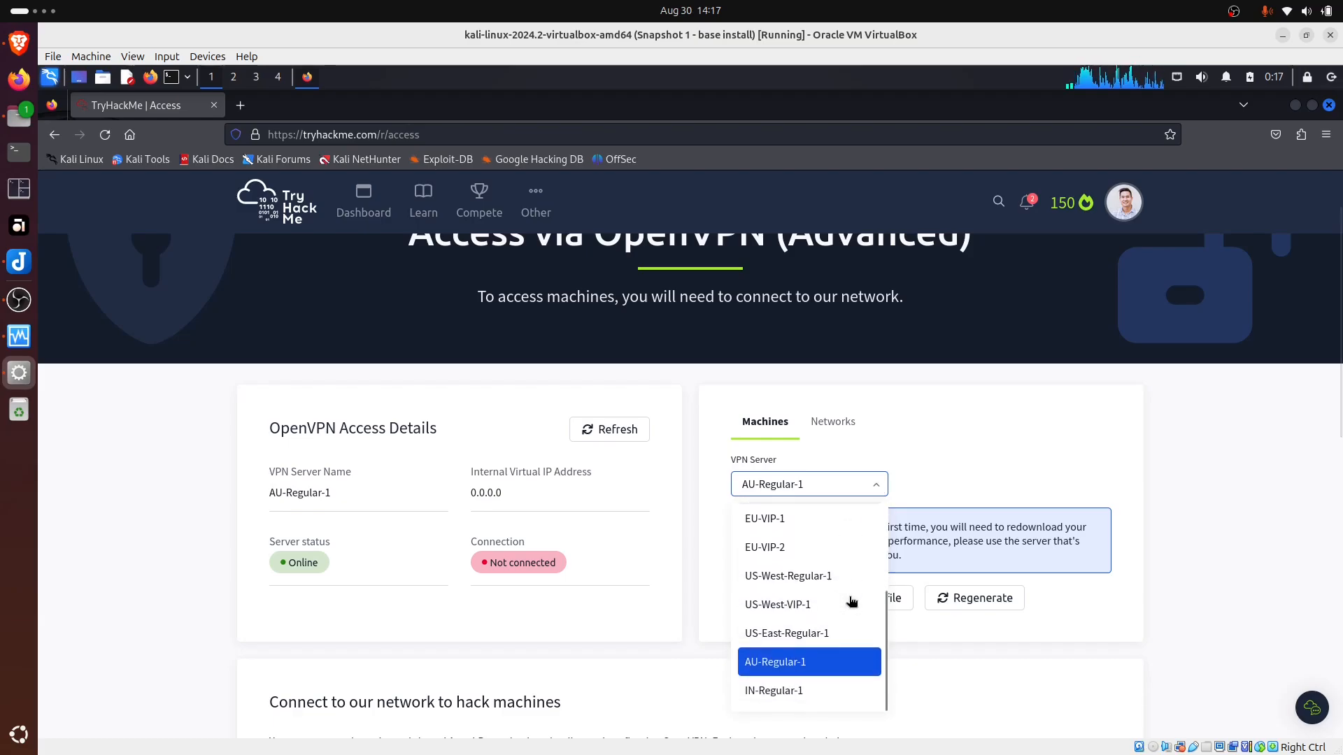
pyautogui.click(836, 663)
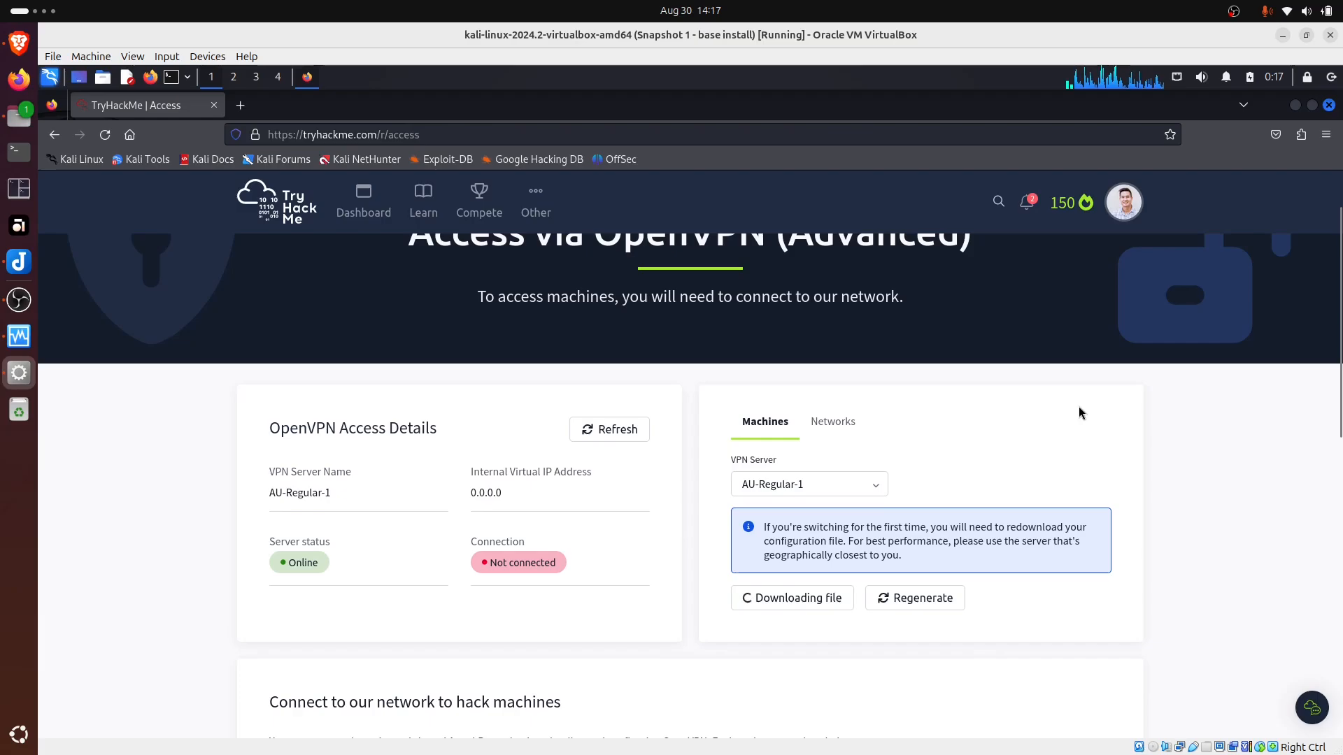
# Step: Minimise the browser and select the downloaded .ovpn profile in Kali's Downloads folder
pyautogui.click(1296, 107)
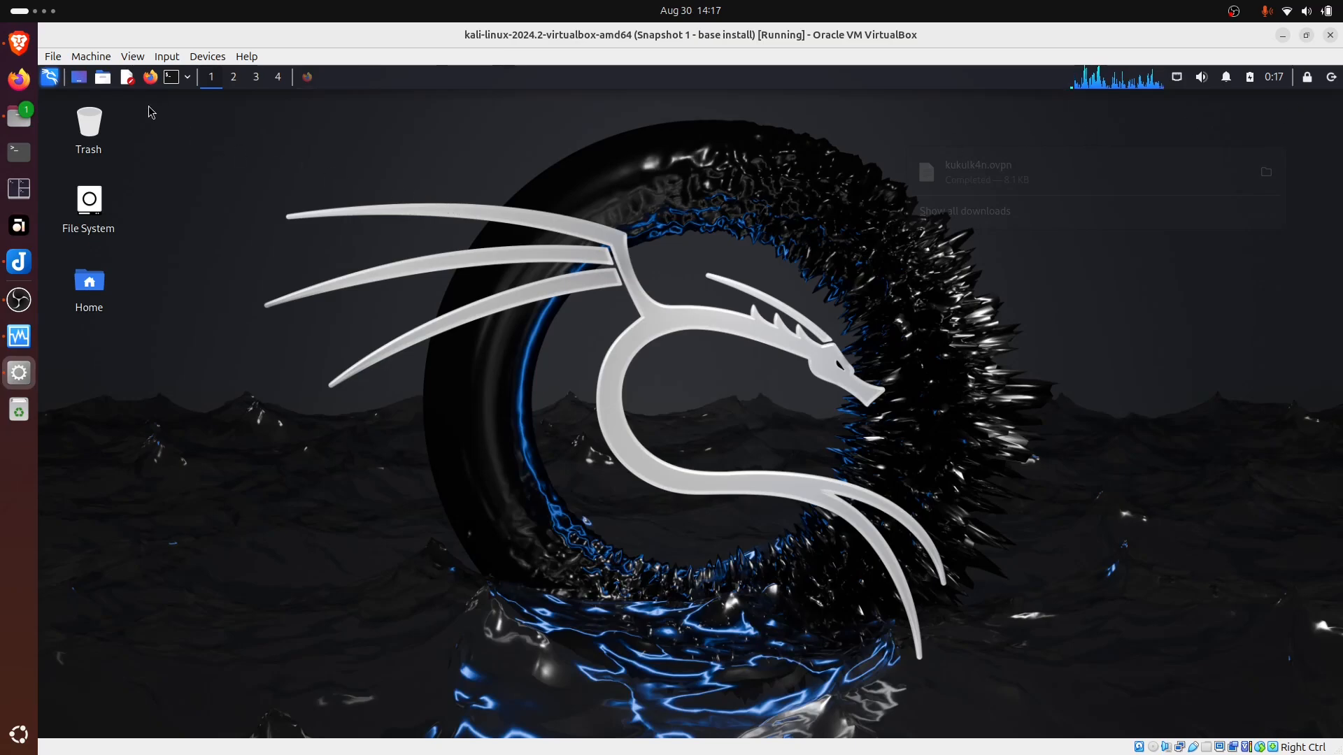
pyautogui.click(102, 77)
pyautogui.click(116, 102)
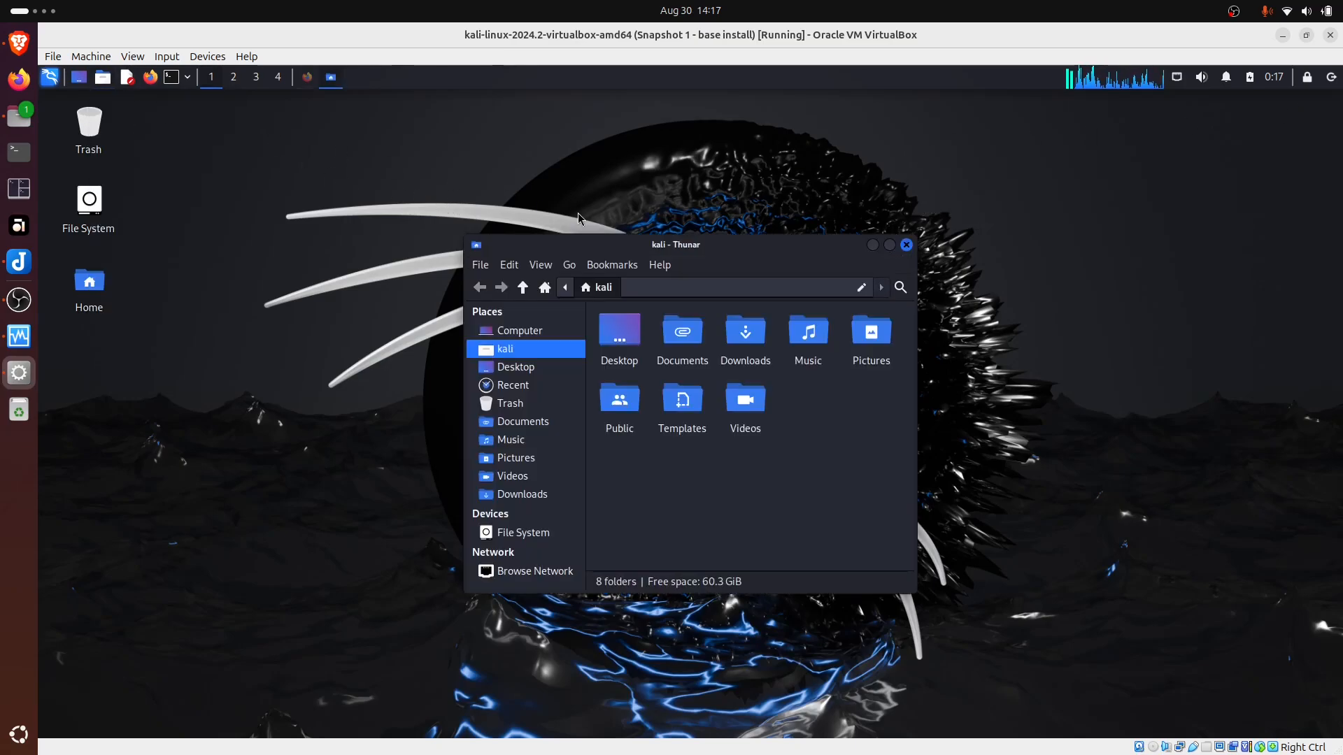
pyautogui.doubleClick(747, 338)
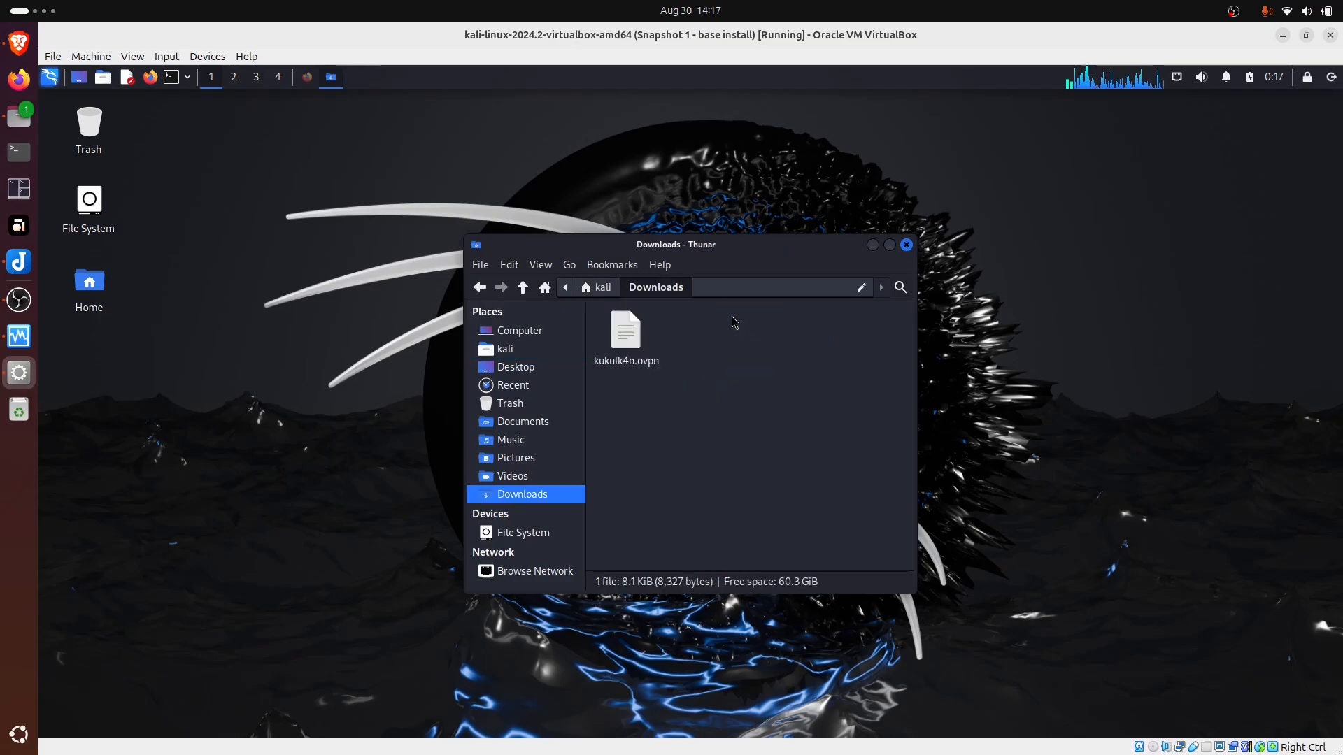
pyautogui.click(627, 370)
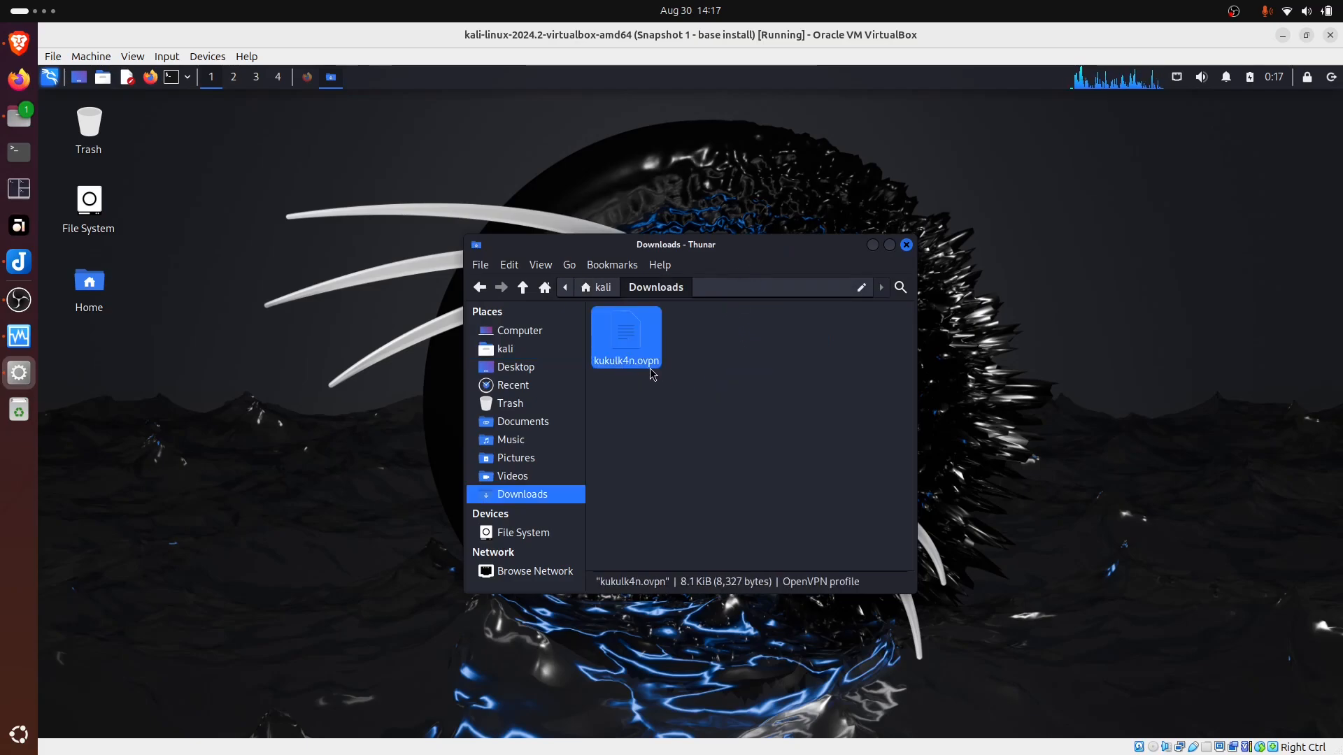
pyautogui.click(678, 380)
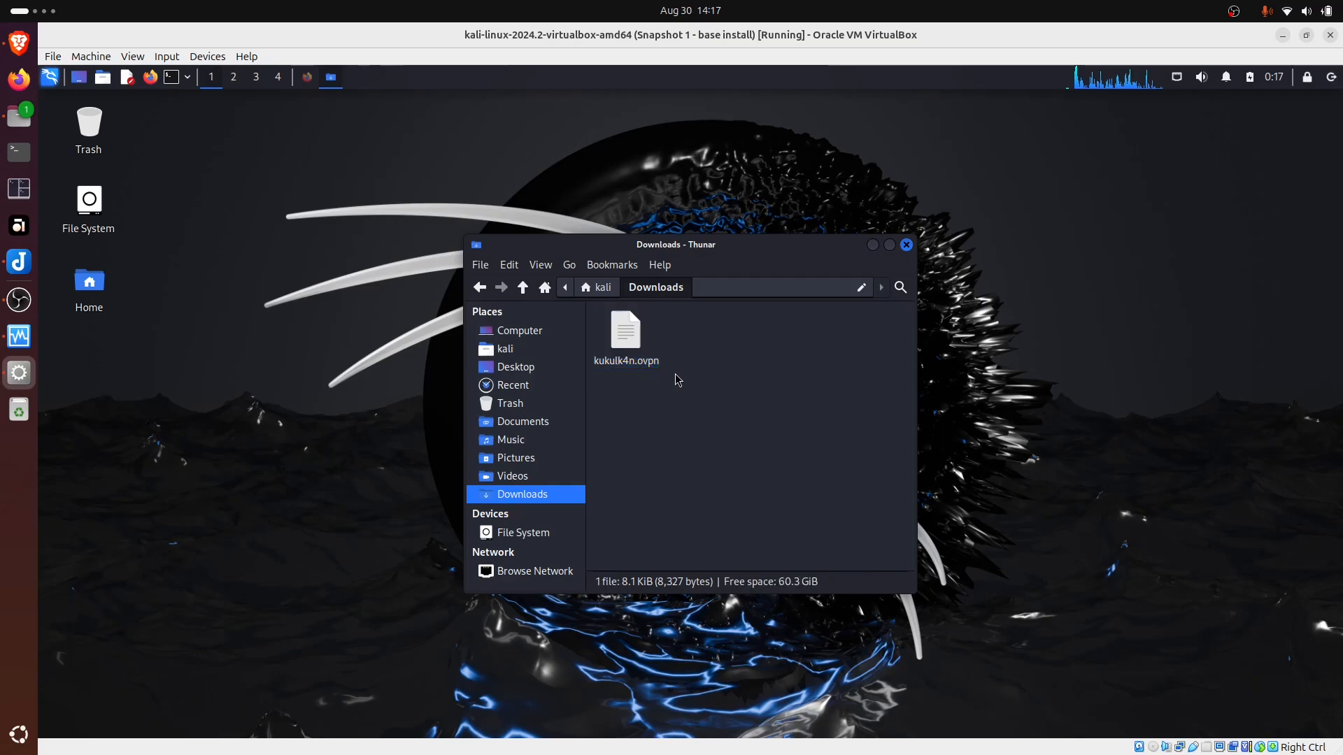
pyautogui.click(614, 371)
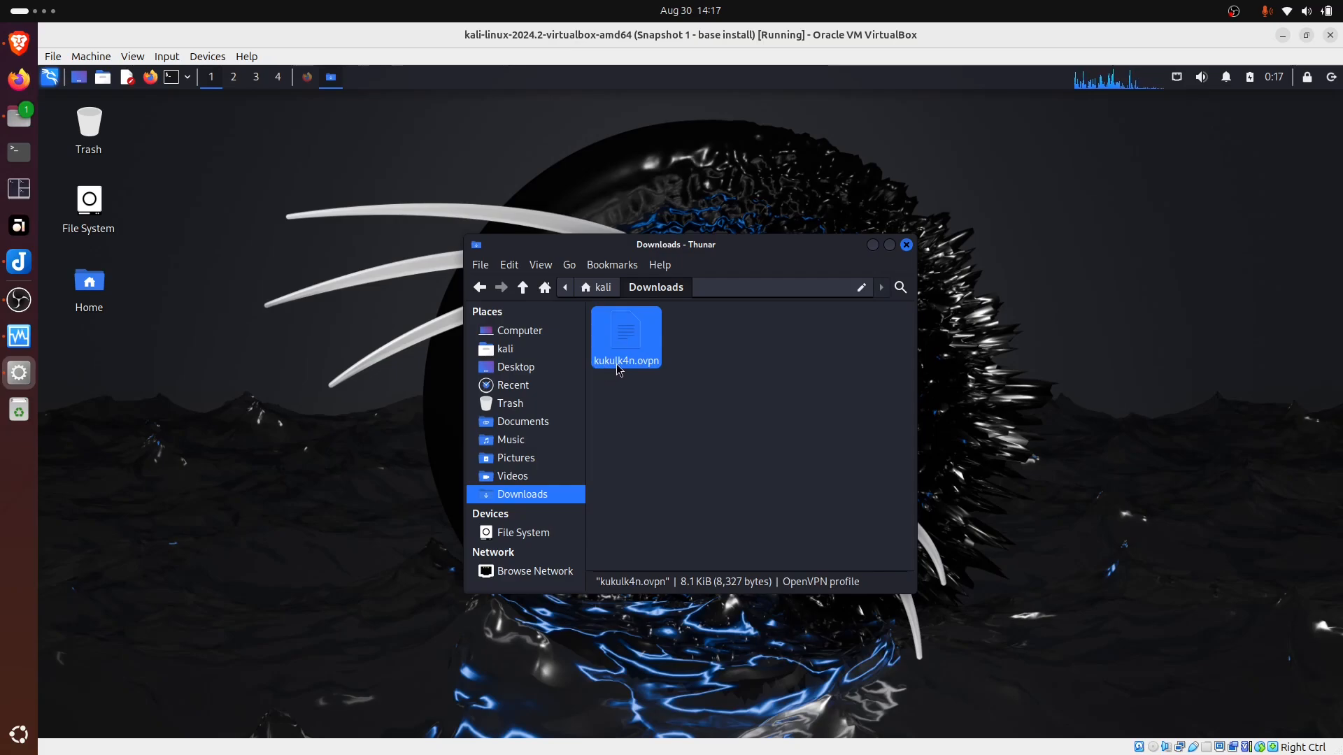
pyautogui.click(640, 379)
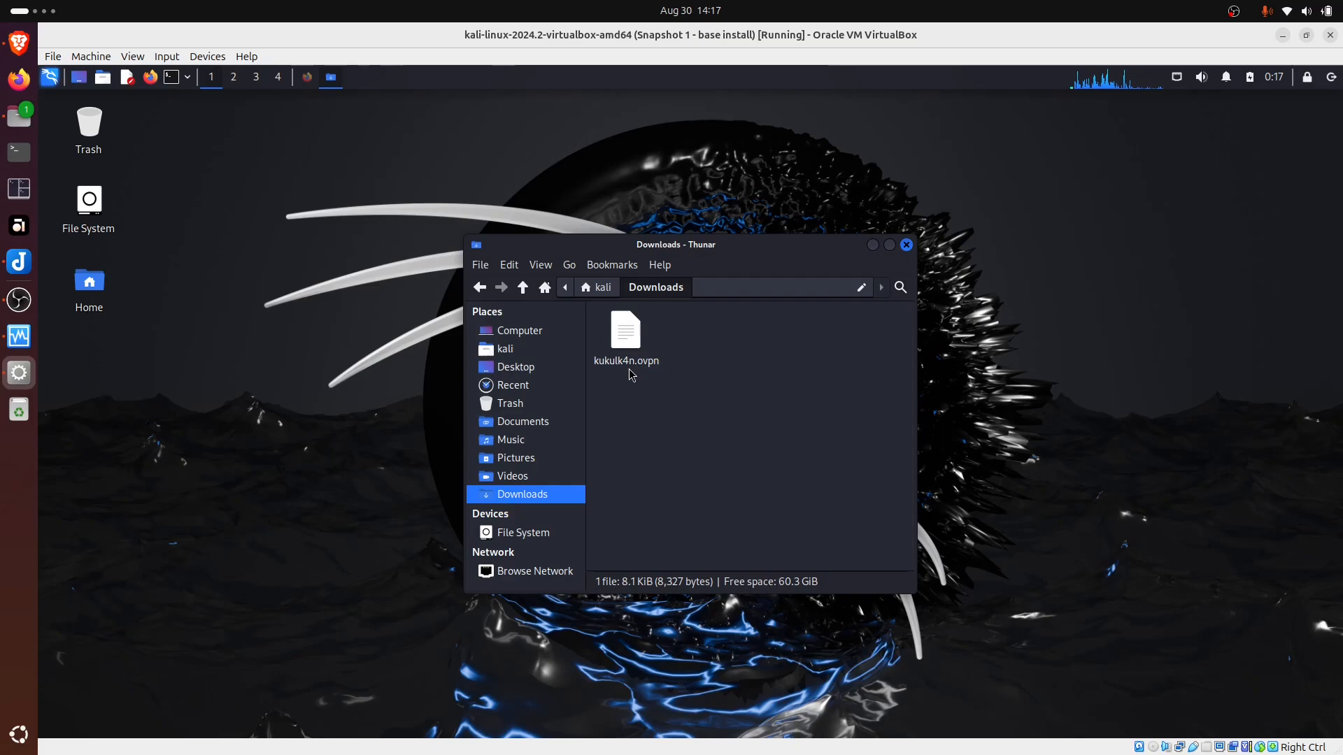
# Step: Open a Kali terminal and arrange it side by side with the Downloads folder window
pyautogui.moveTo(721, 251); pyautogui.dragTo(329, 188)
pyautogui.click(171, 76)
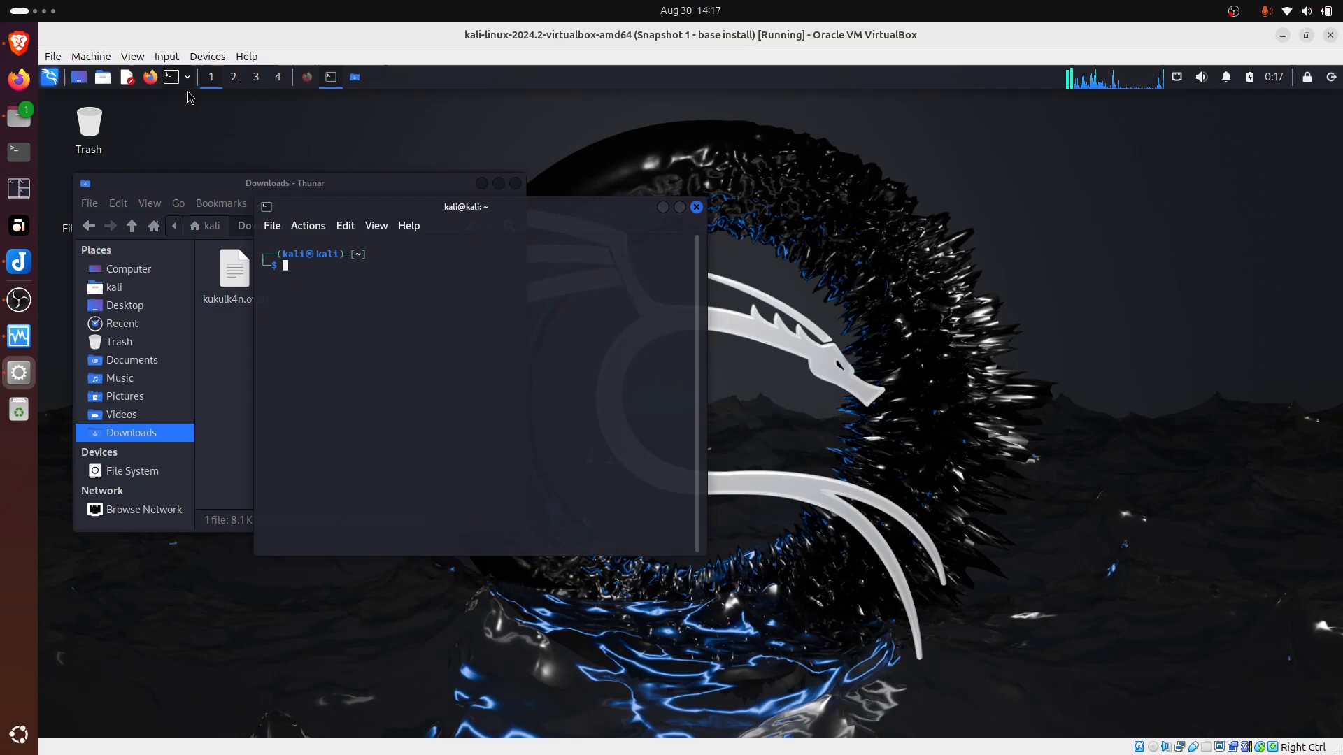
pyautogui.moveTo(470, 203); pyautogui.dragTo(863, 149)
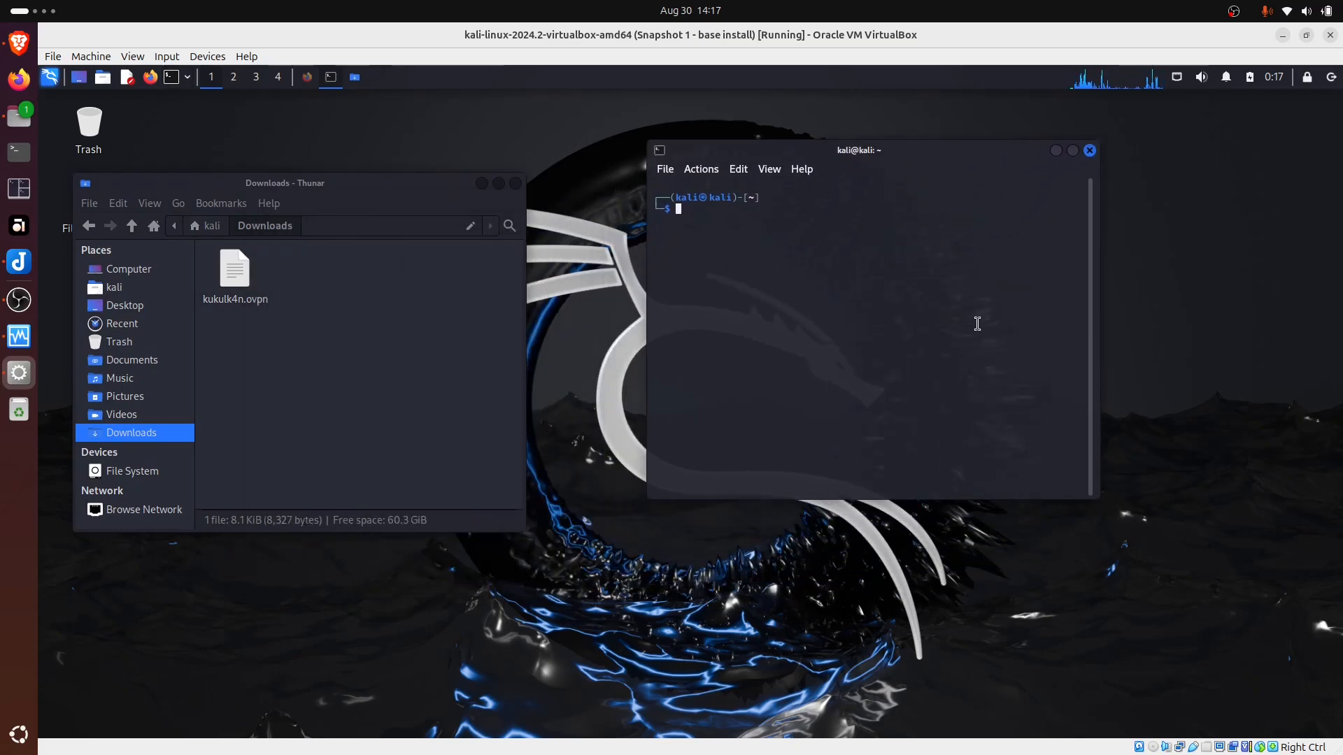
pyautogui.click(236, 268)
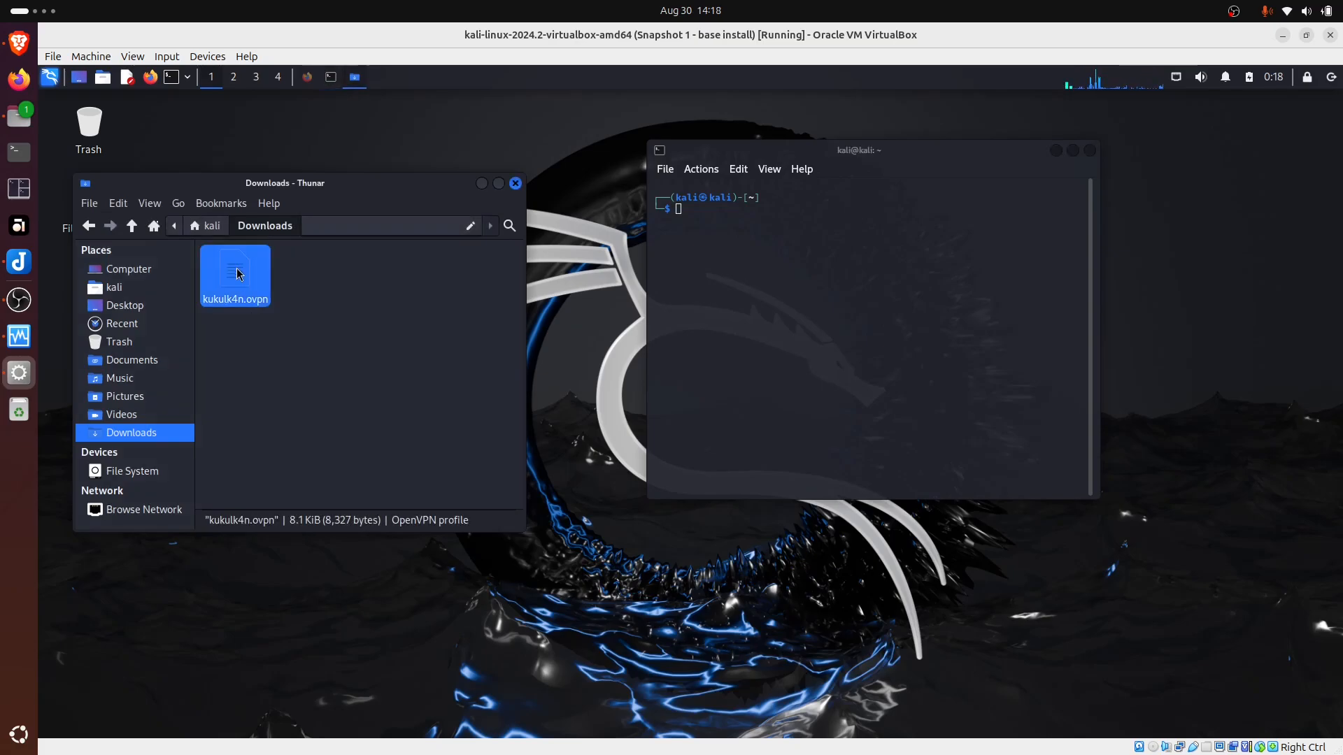
pyautogui.click(312, 307)
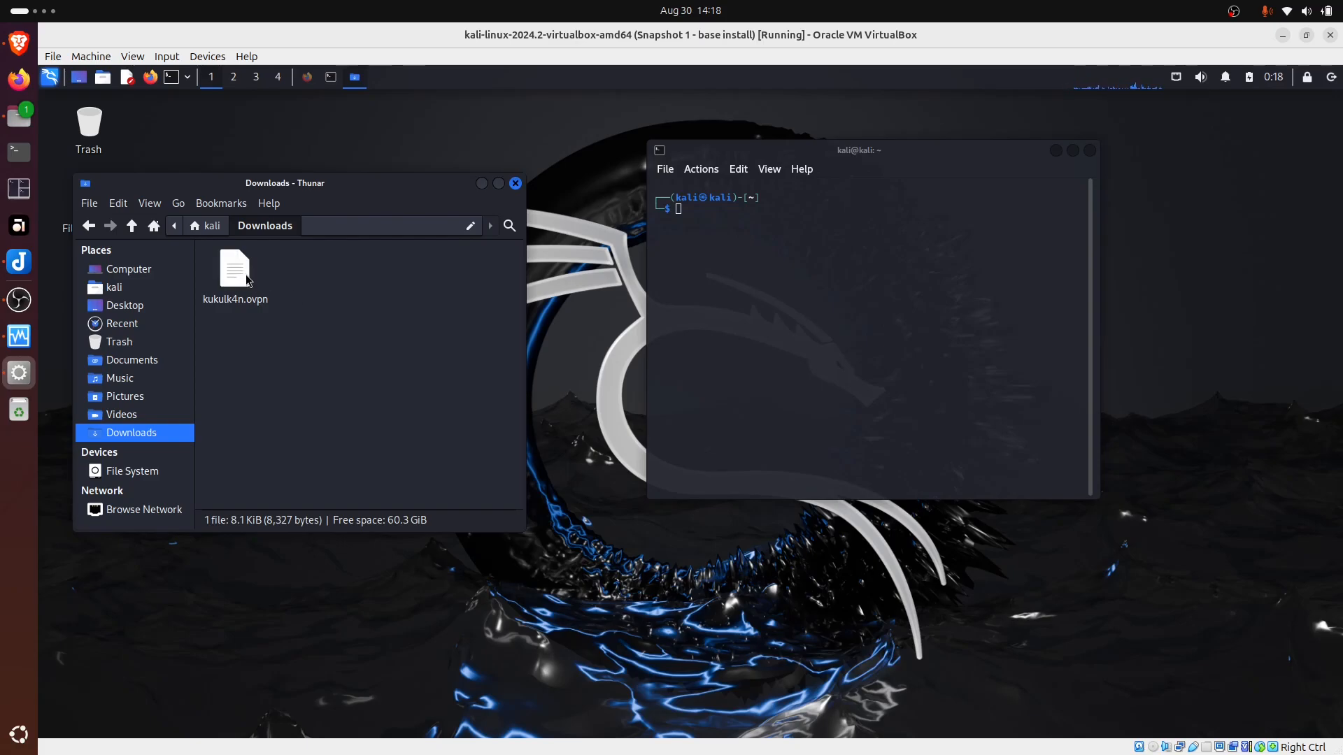
# Step: Change the terminal's working directory to ~/Downloads and list its files with ls
pyautogui.click(804, 217)
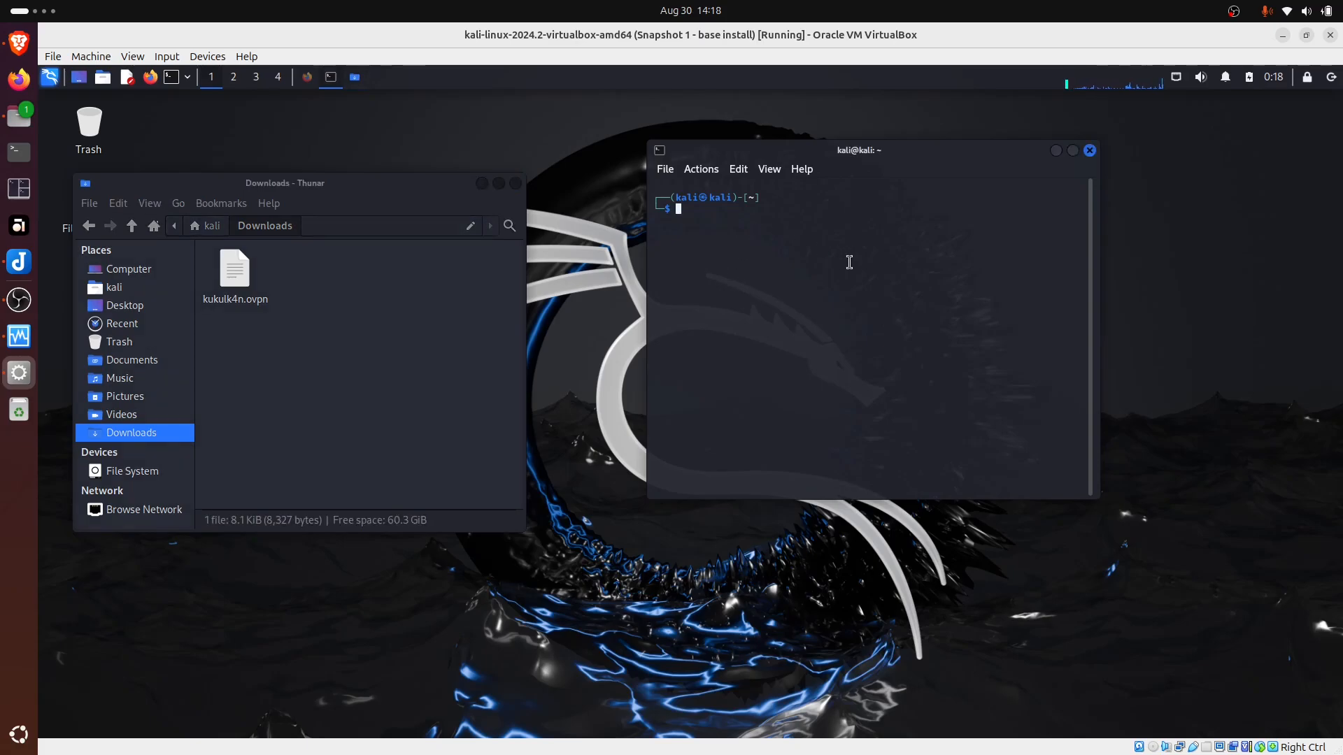
pyautogui.write('cd ~')
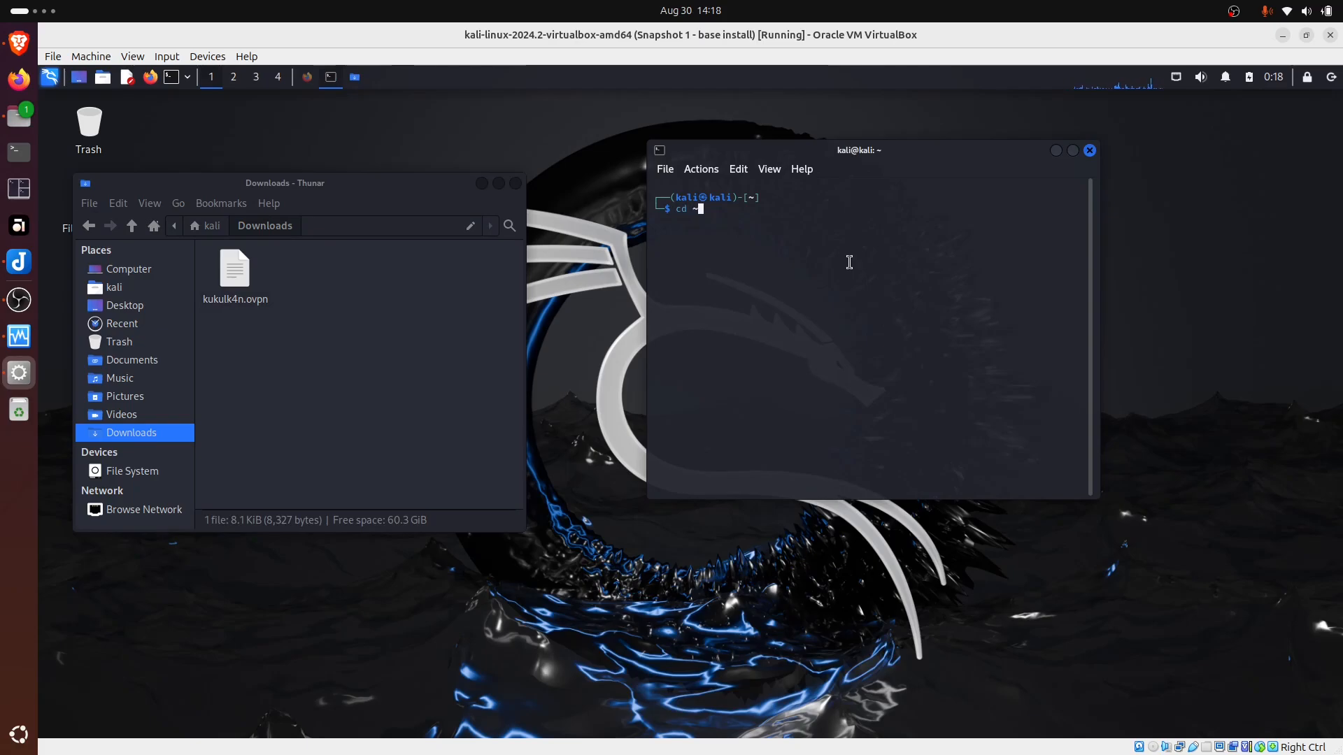
pyautogui.write('/Downloads')
pyautogui.press('Return')
pyautogui.write('ls')
pyautogui.press('Return')
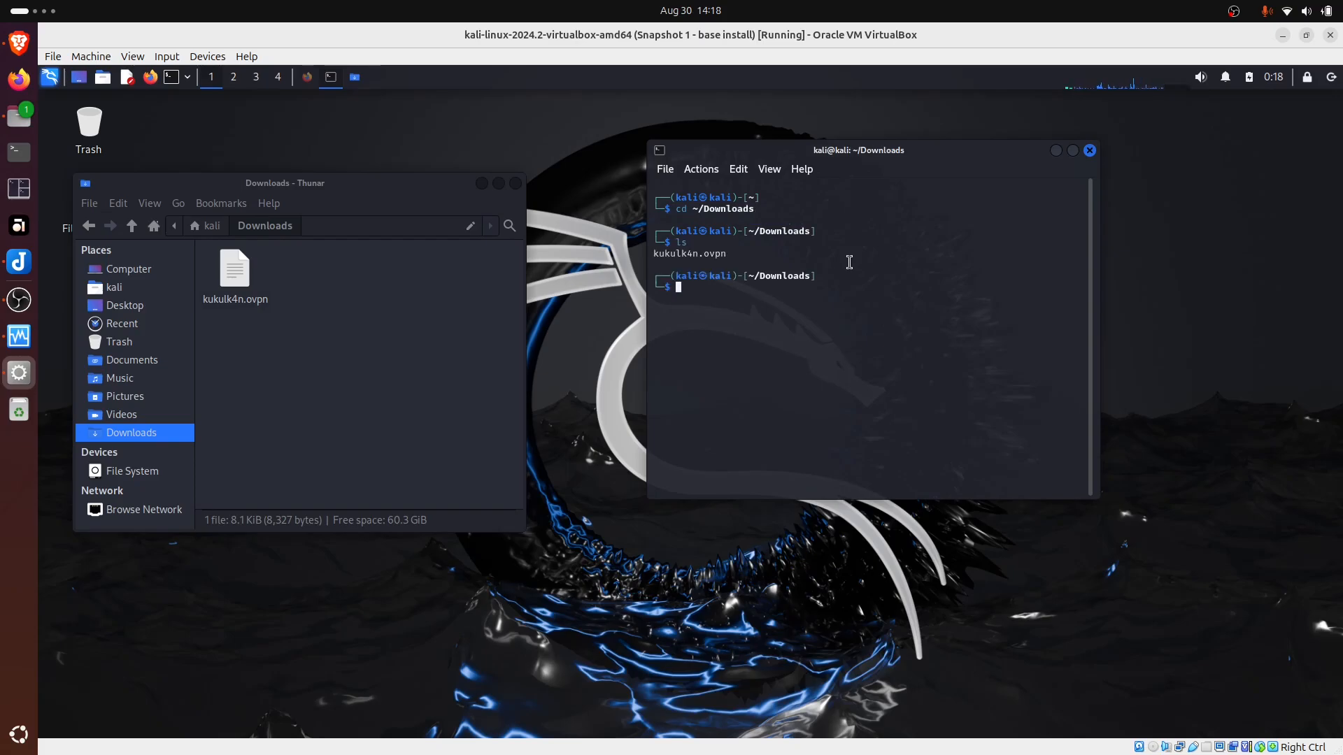
# Step: Start the VPN connection by running sudo openvpn with the downloaded .ovpn profile
pyautogui.write('sudo openvpn ')
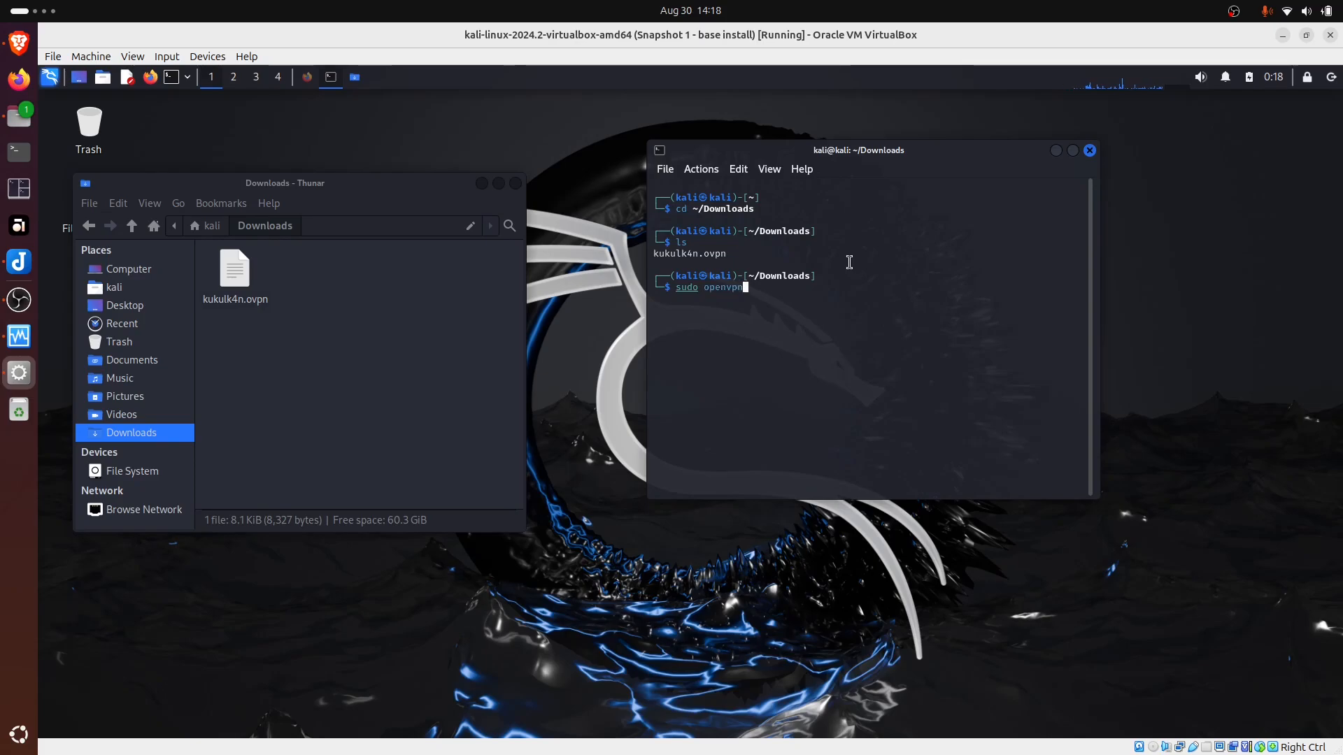
pyautogui.write('Ku')
pyautogui.press('Tab')
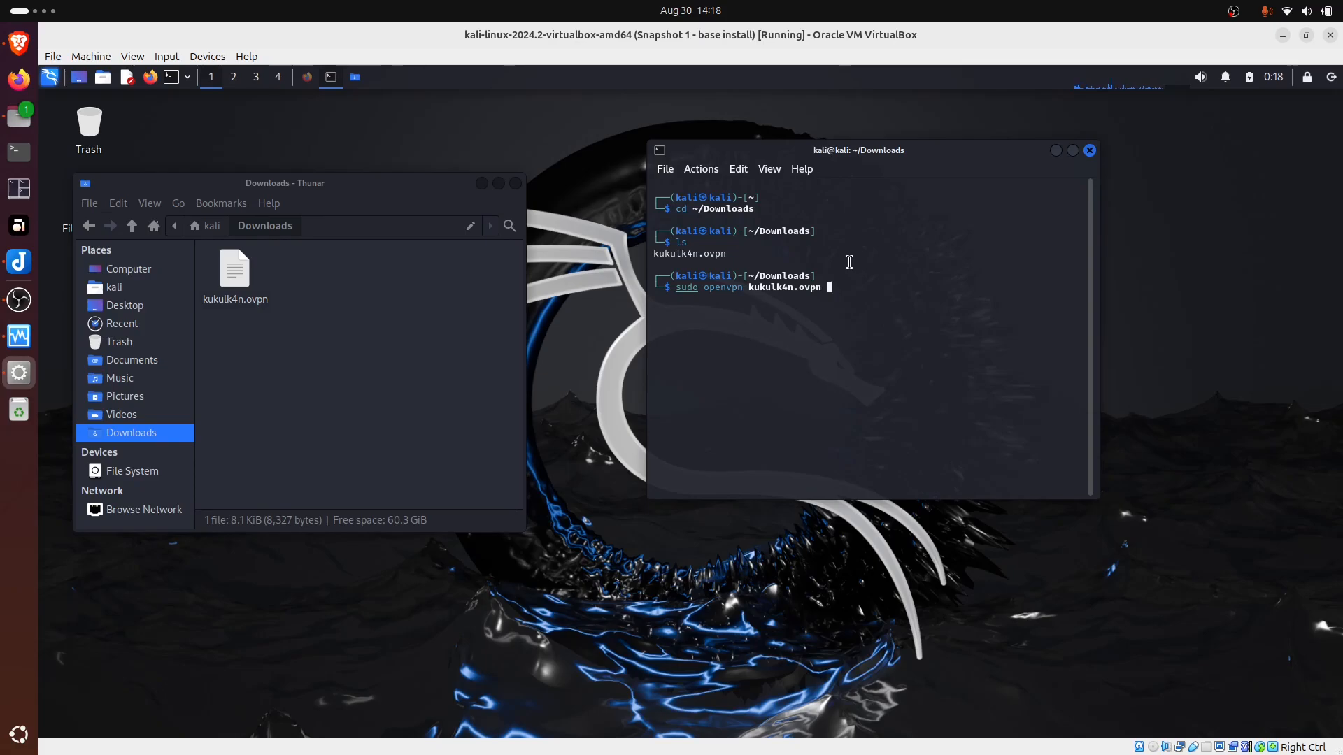
pyautogui.press('Return')
pyautogui.press('Return')
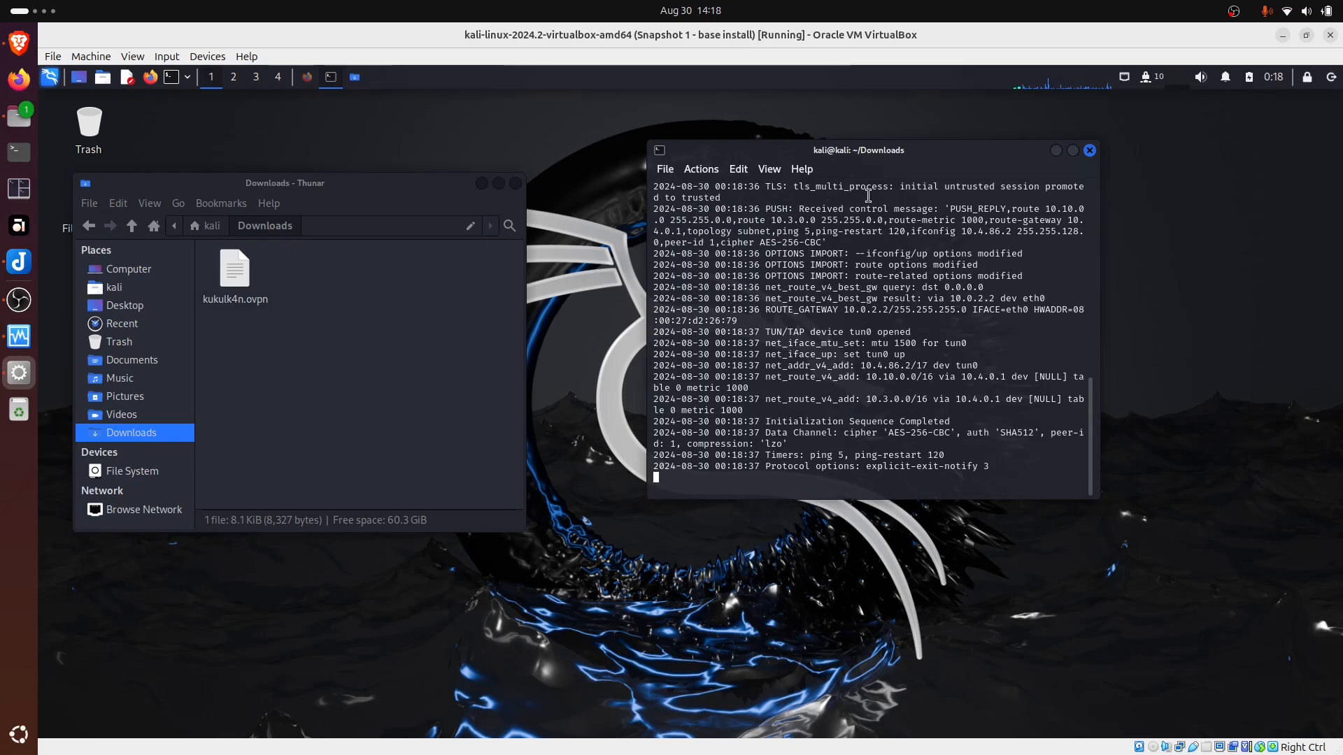